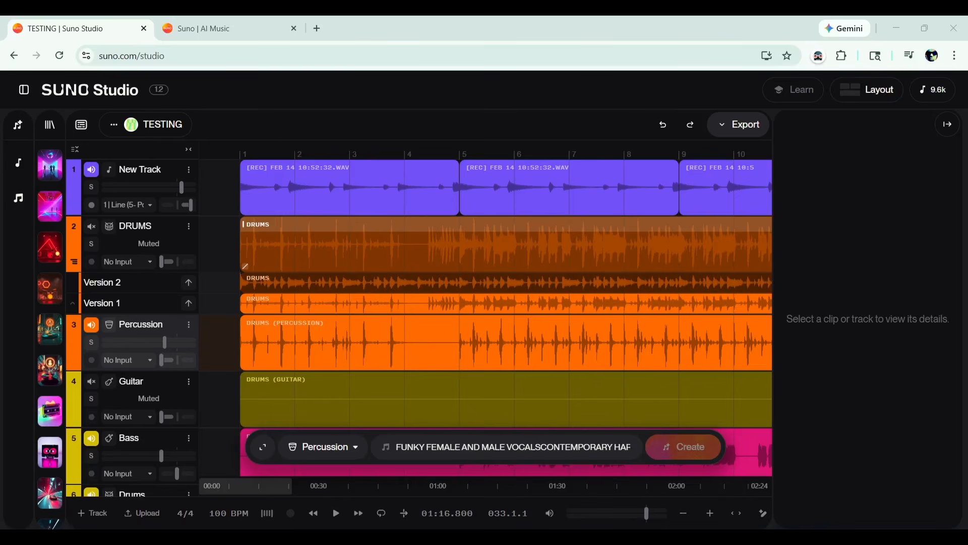
Solo the New Track recording, play a short passage from bar 1, and return the playhead to the section start.
click(91, 188)
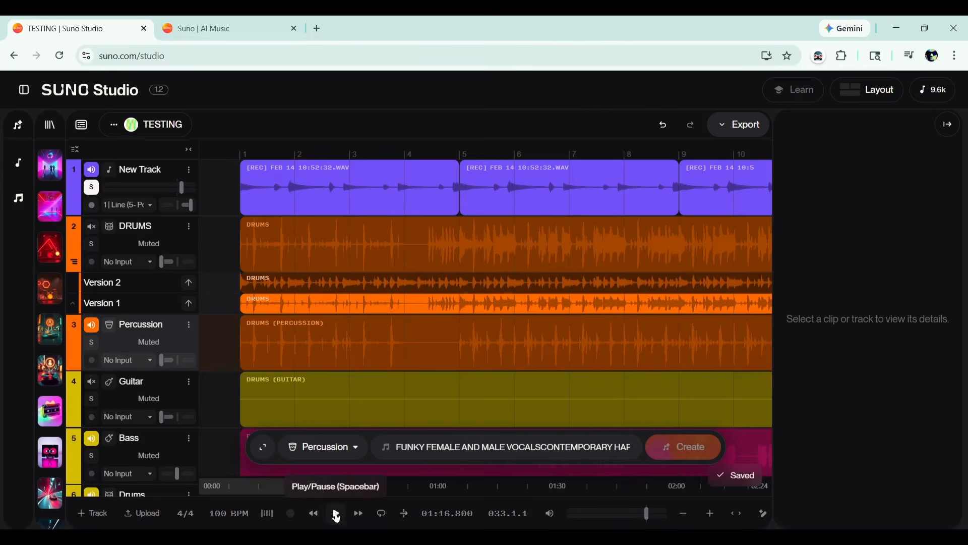
click(265, 153)
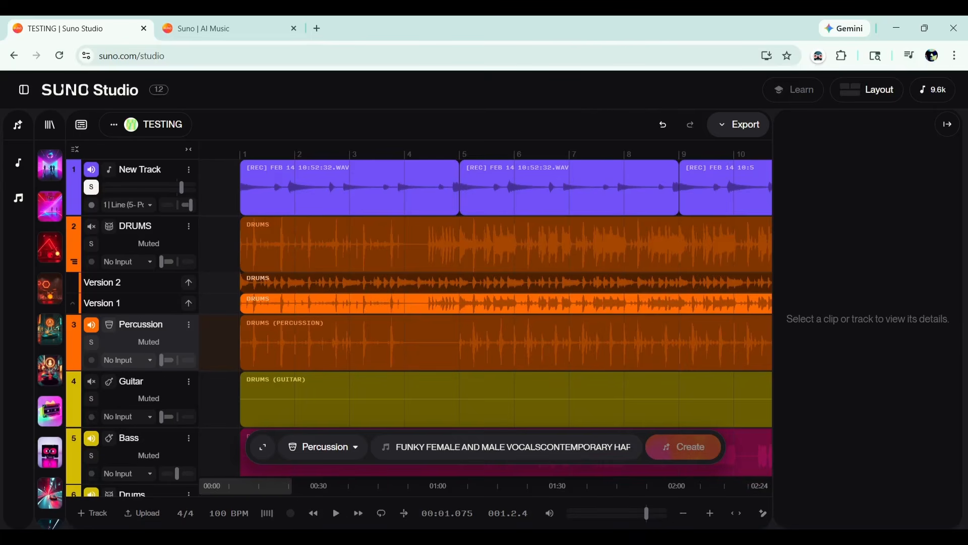
click(336, 512)
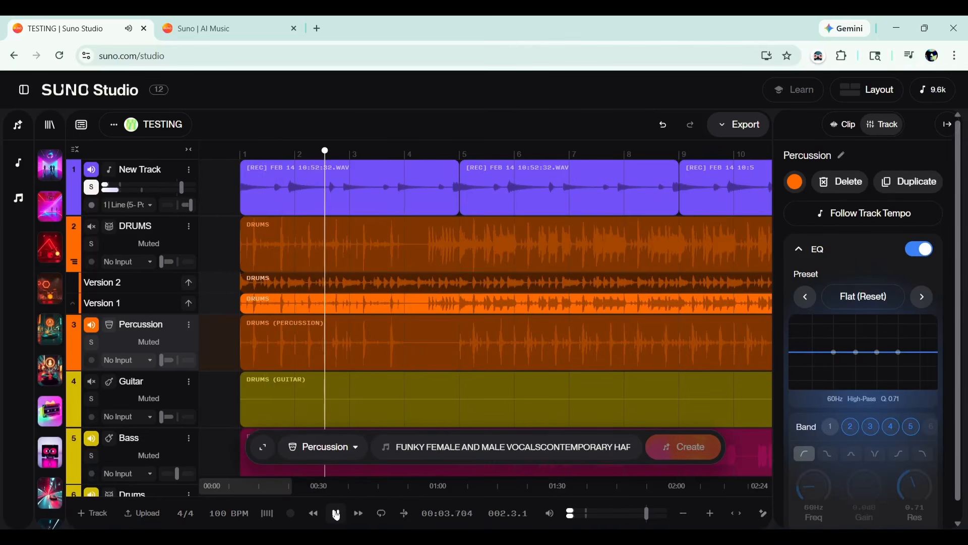
click(337, 513)
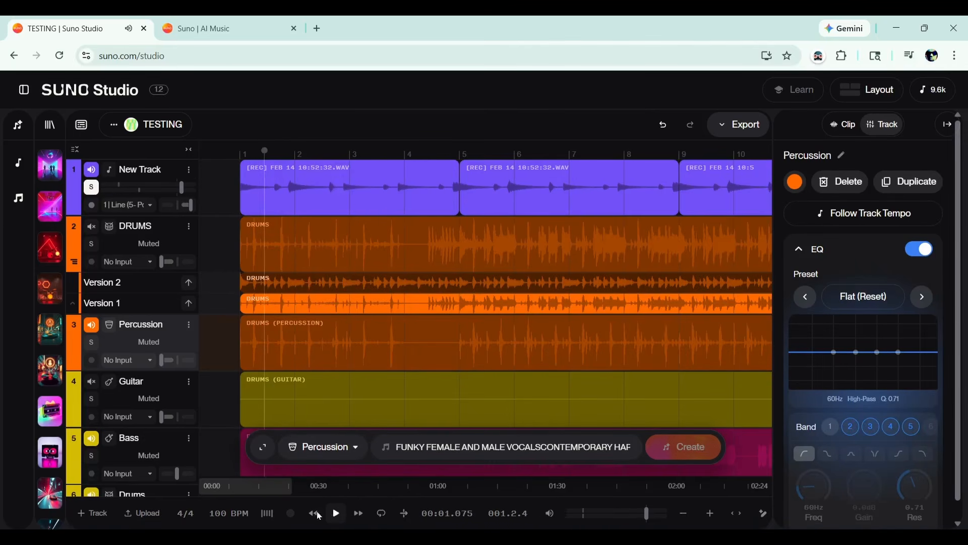
click(315, 513)
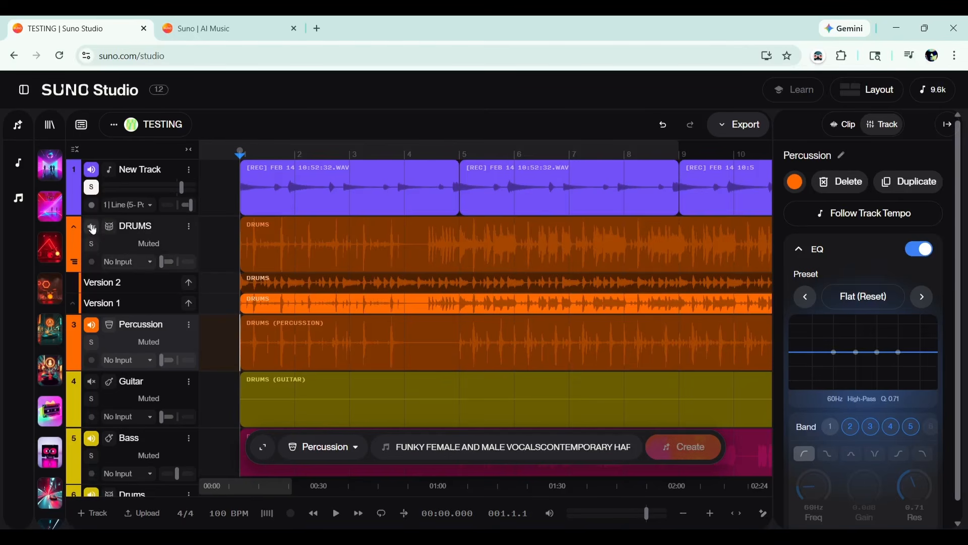
Unmute and solo the DRUMS track, listen to it from around bar 4 at a raised system volume, and stop playback.
click(93, 227)
click(91, 244)
click(426, 153)
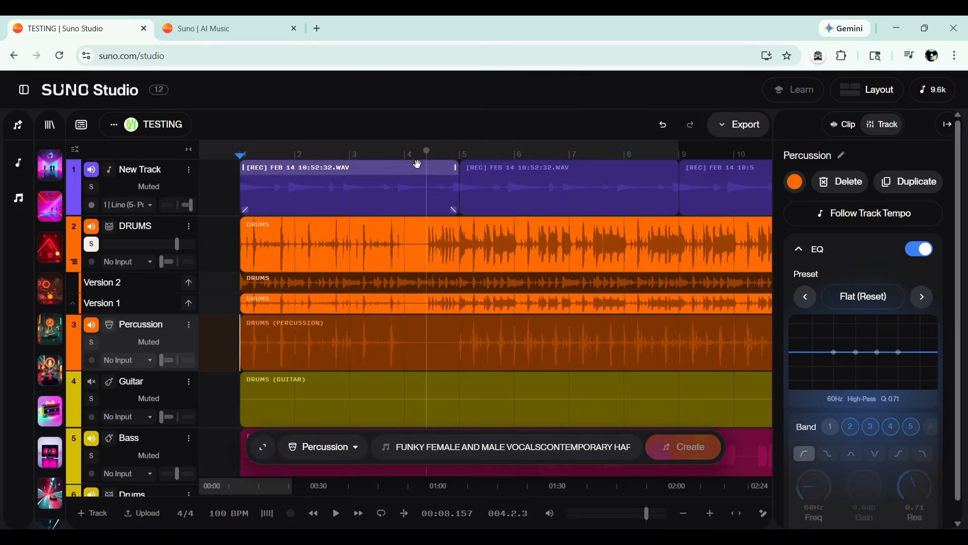
drag(258, 187, 249, 186)
key(space)
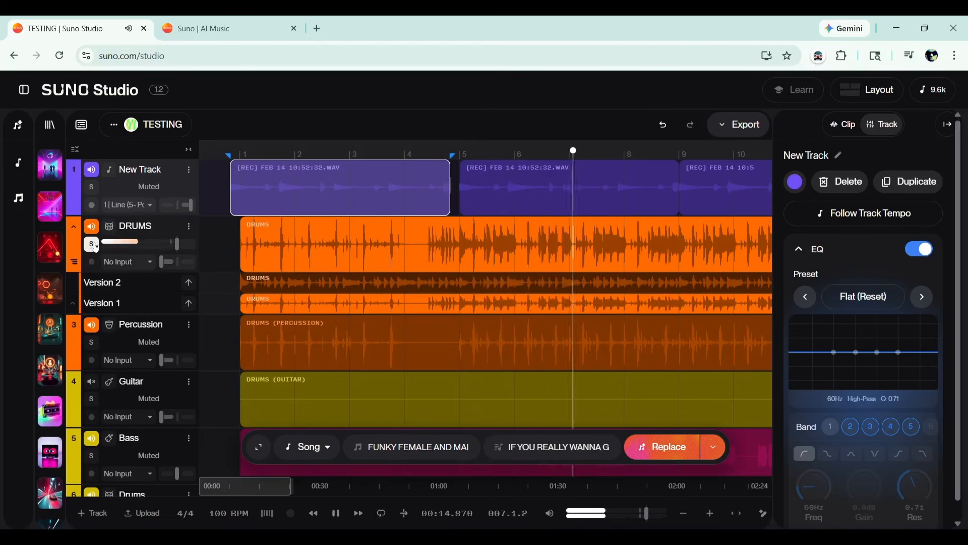
key(XF86AudioRaiseVolume)
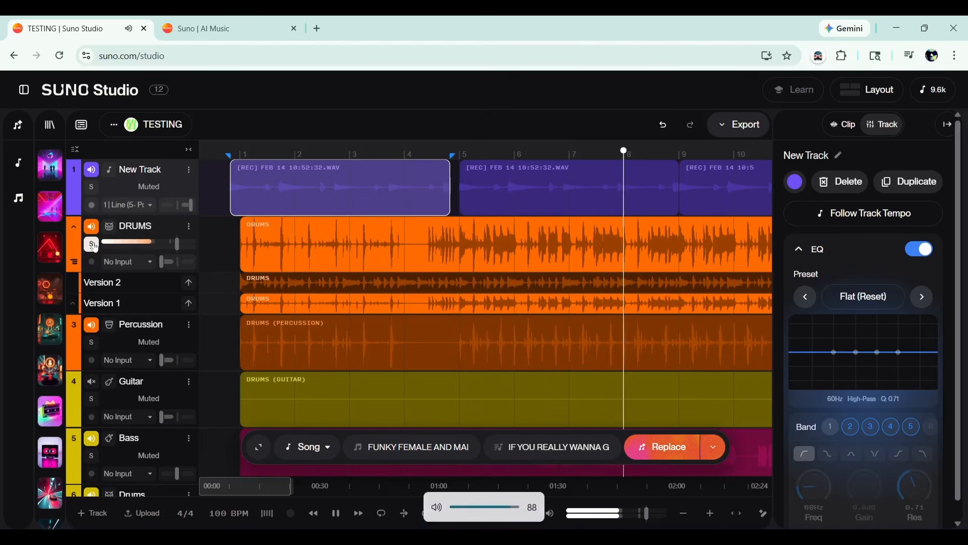
key(space)
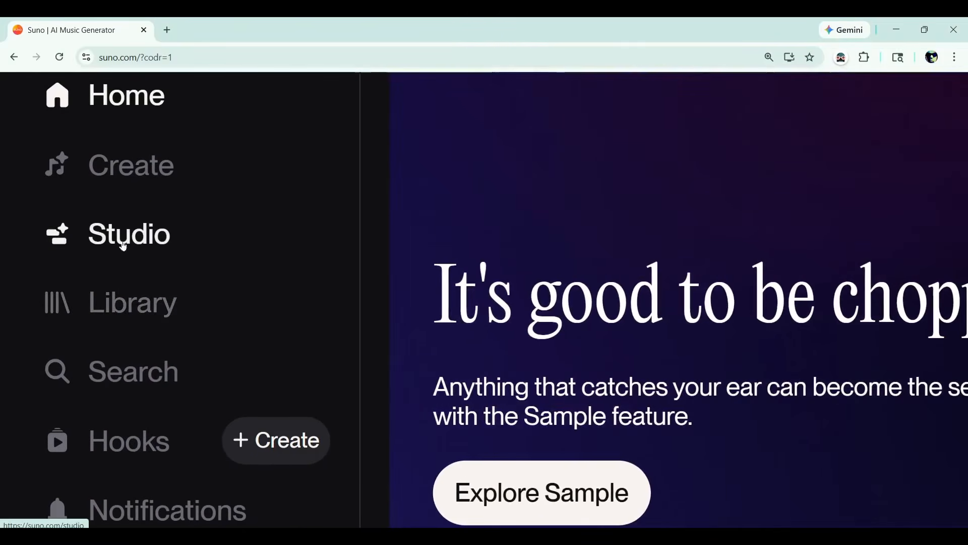
Open Studio from the Suno home page and rename the untitled project as TESTING.
click(123, 246)
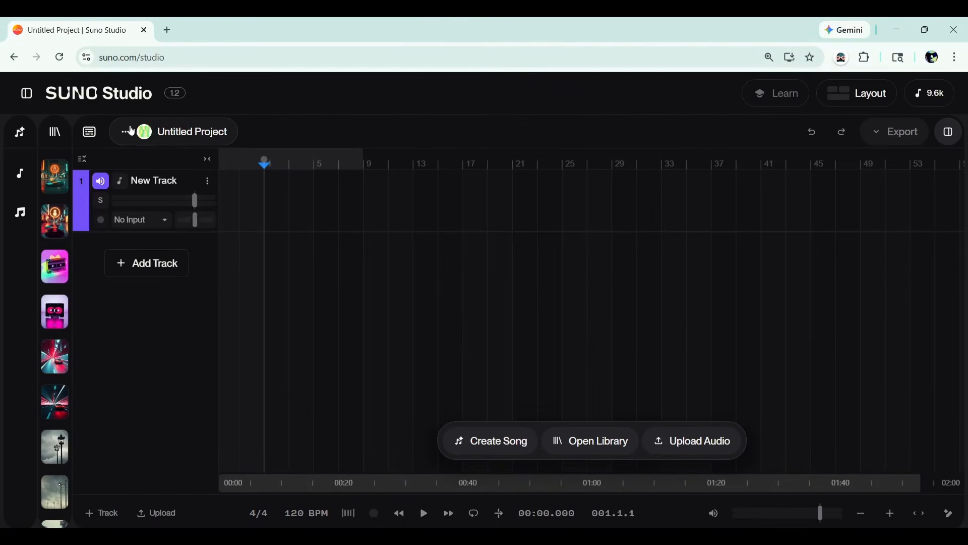
click(125, 132)
click(158, 224)
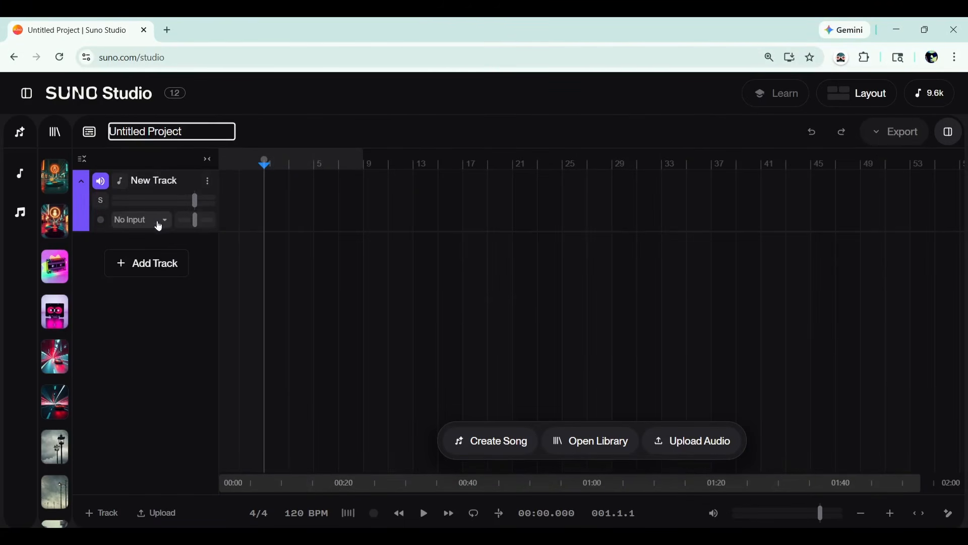
key(ctrl+a)
text(TESTING)
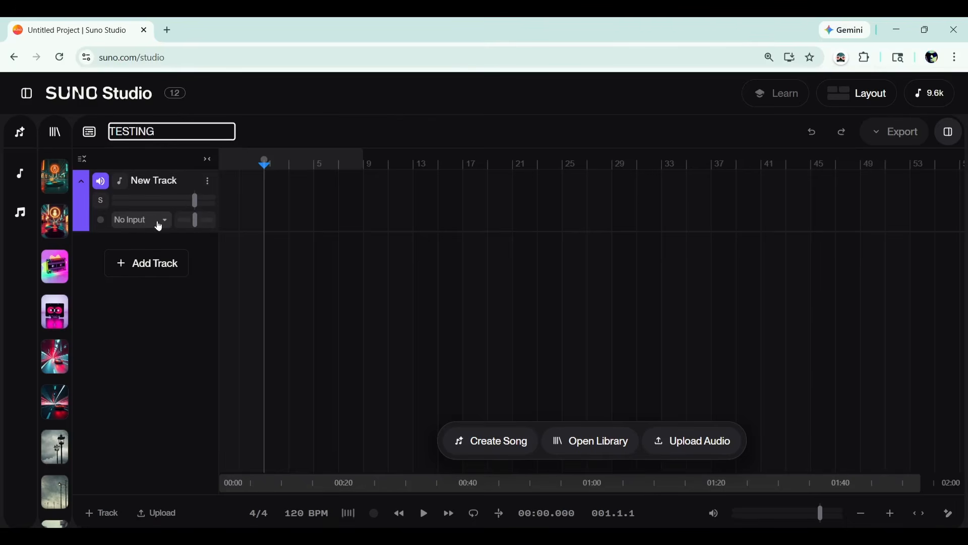
key(Return)
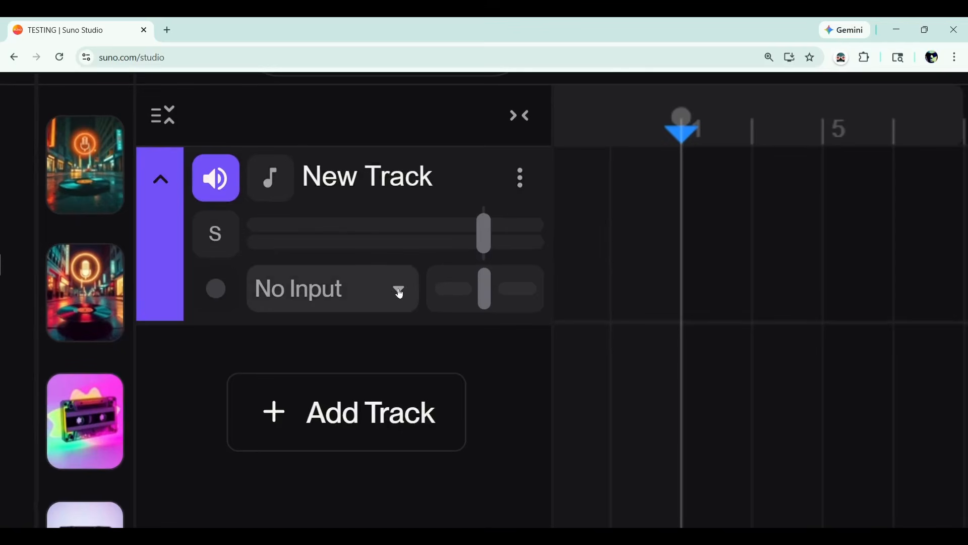
Set New Track's audio input to "1 | Line (5- Portable Grand)" and arm the track for recording.
click(400, 292)
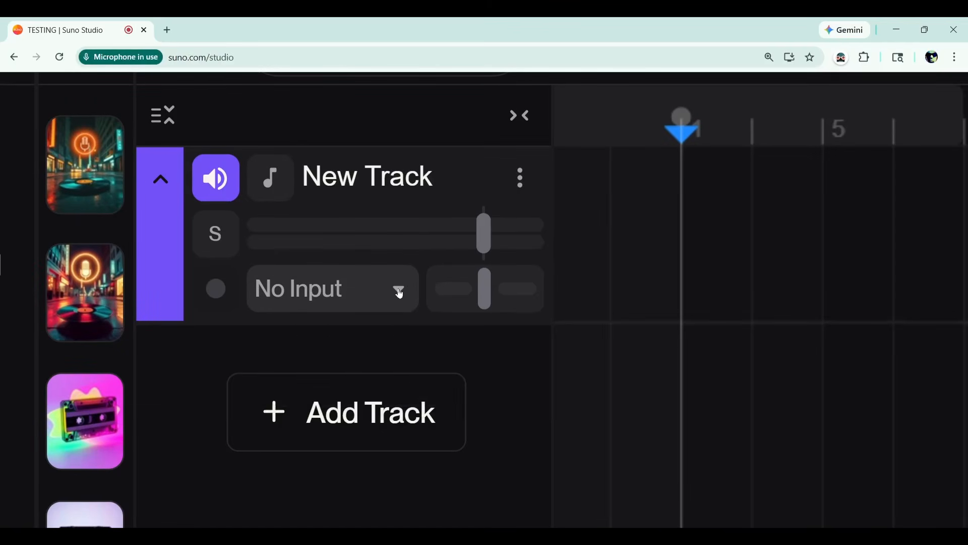
scroll(167, 312, down, 5)
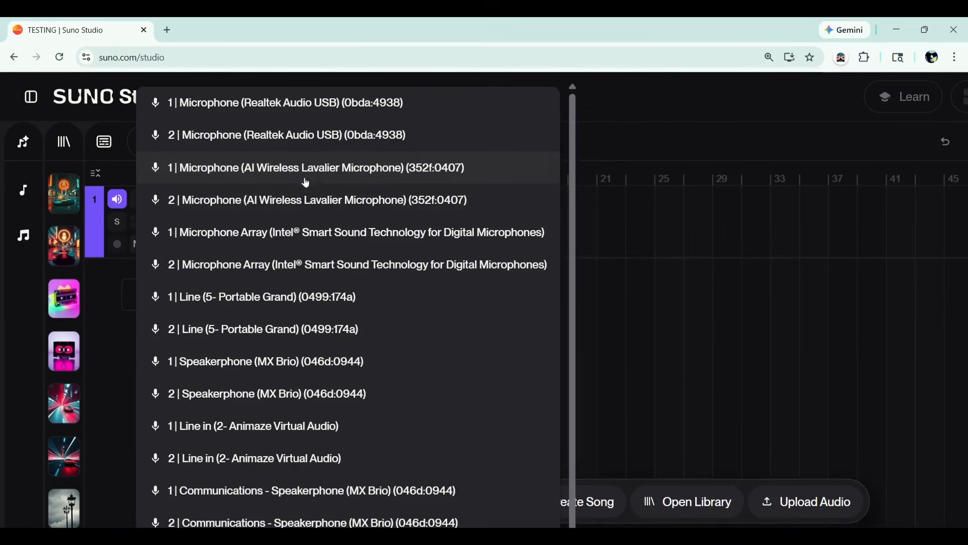
scroll(310, 265, down, 1)
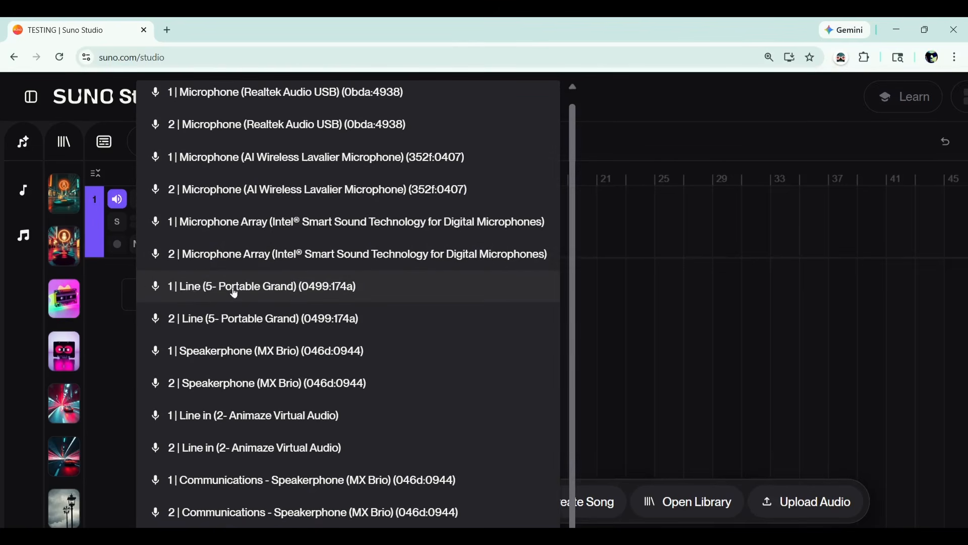
click(263, 290)
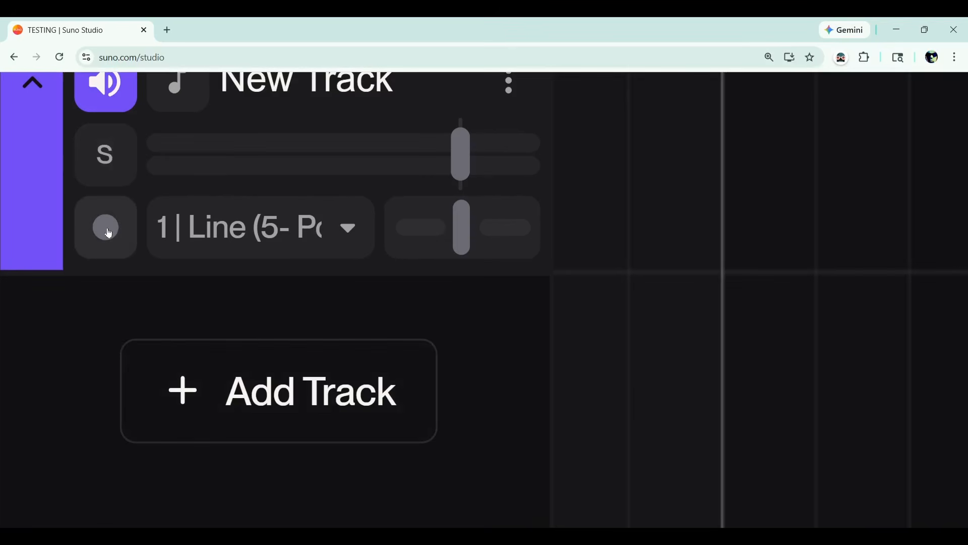
click(109, 233)
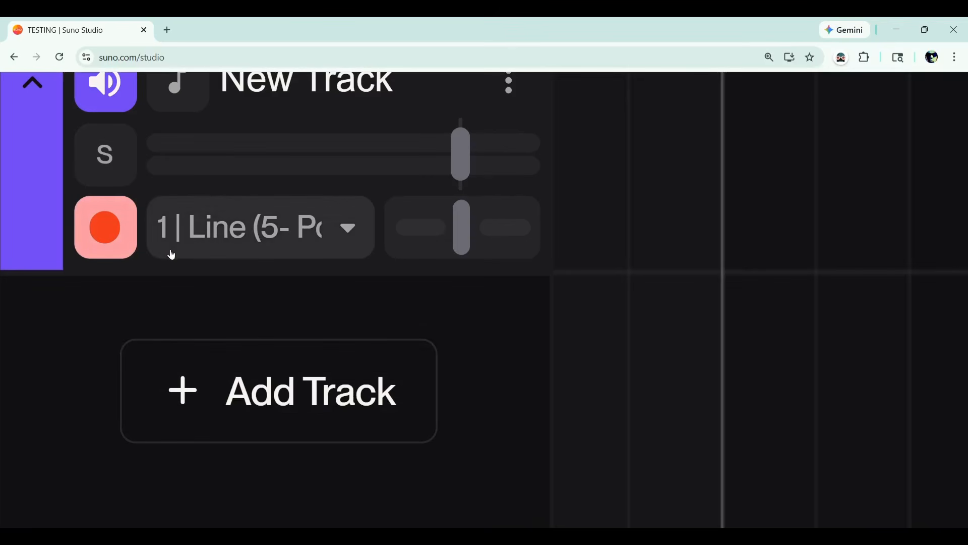
Set the project's manual tempo to 100 BPM.
scroll(63, 386, down, 5)
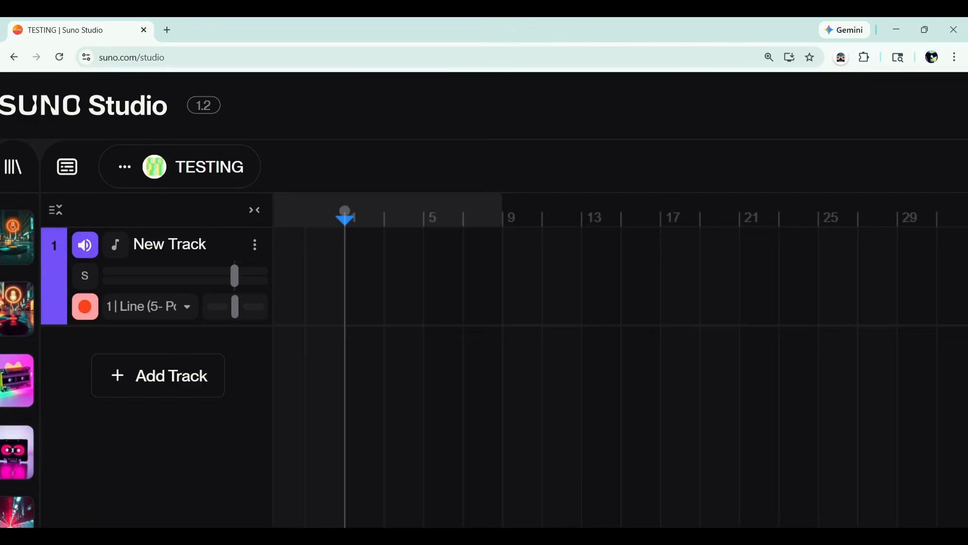
scroll(644, 301, down, 5)
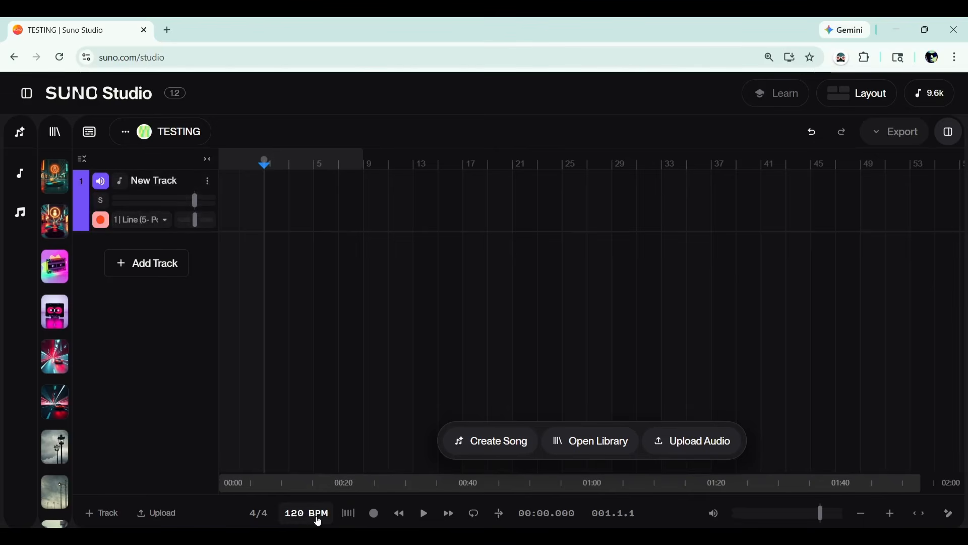
click(317, 520)
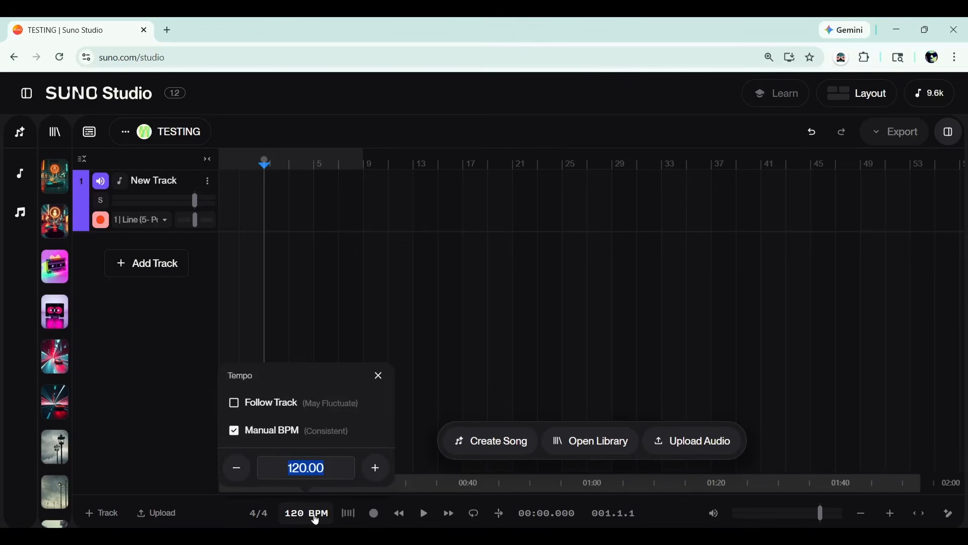
click(185, 404)
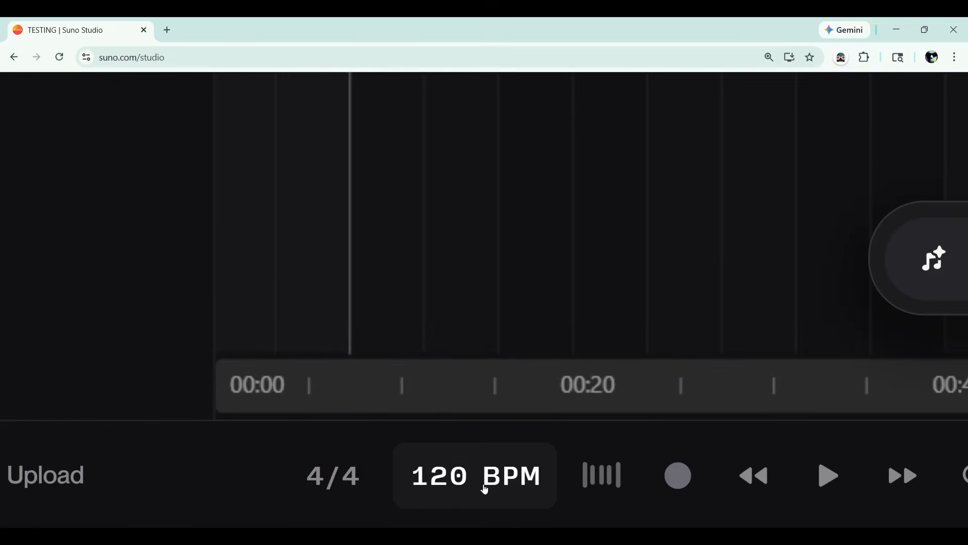
click(485, 485)
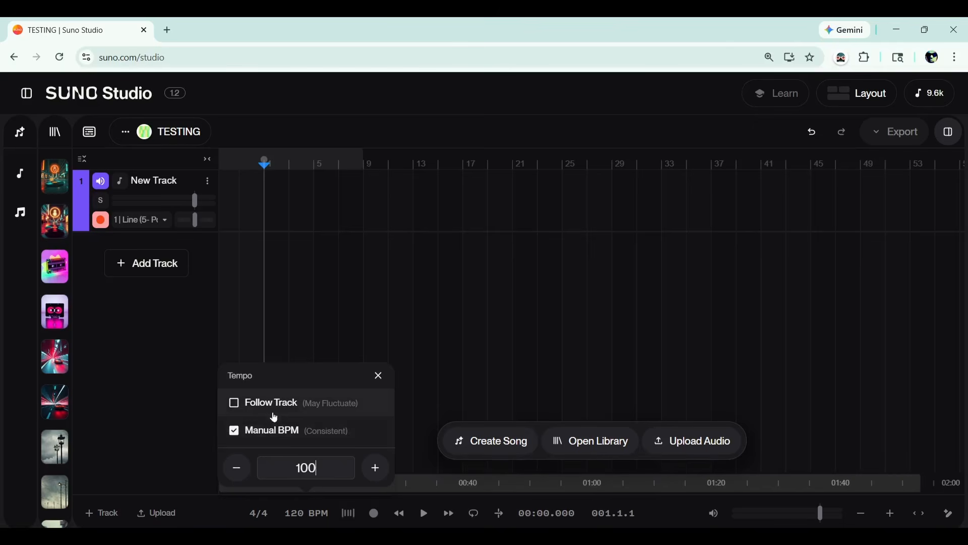
click(282, 443)
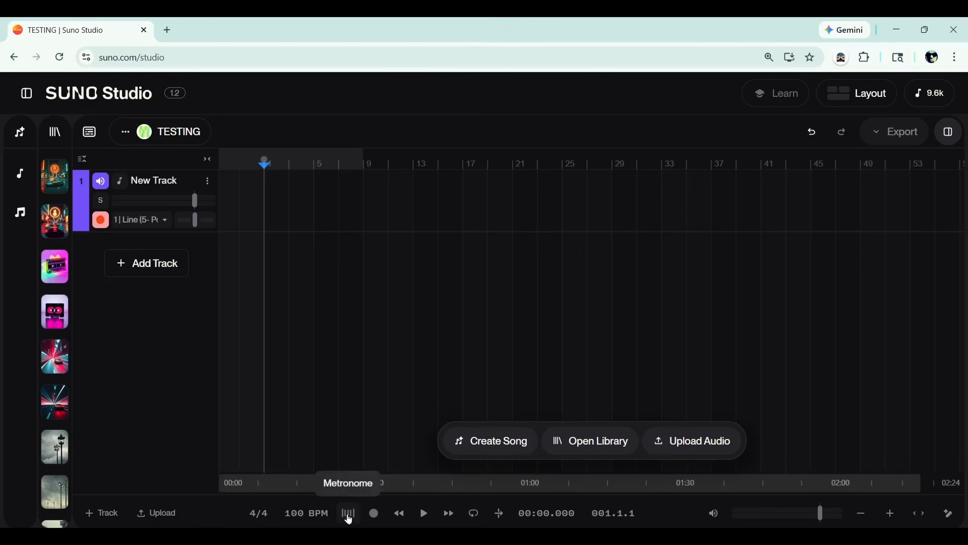
Turn on the metronome during a short trial recording, raise the system volume, and stop the take.
click(374, 513)
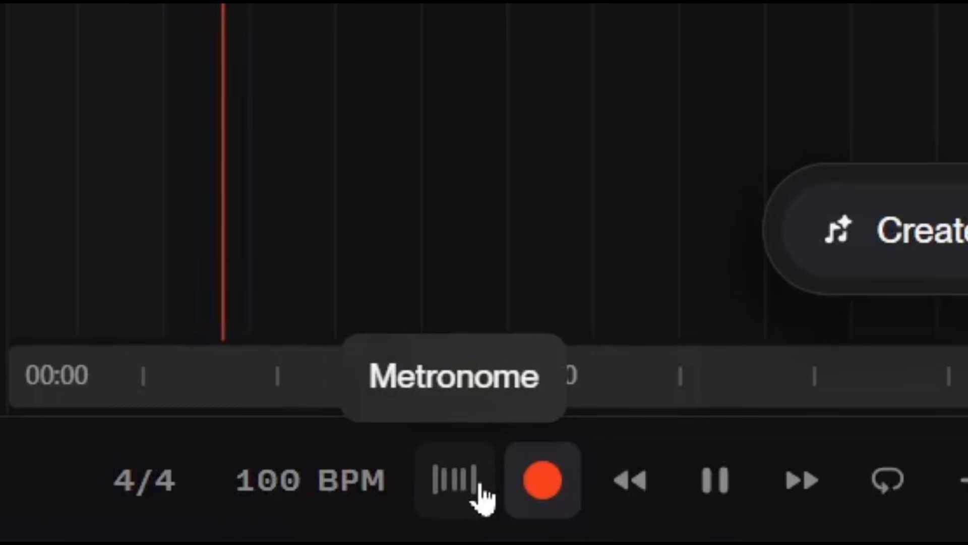
key(XF86AudioRaiseVolume)
key(XF86AudioRaiseVolume)
key(XF86AudioRaiseVolume)
key(XF86AudioRaiseVolume)
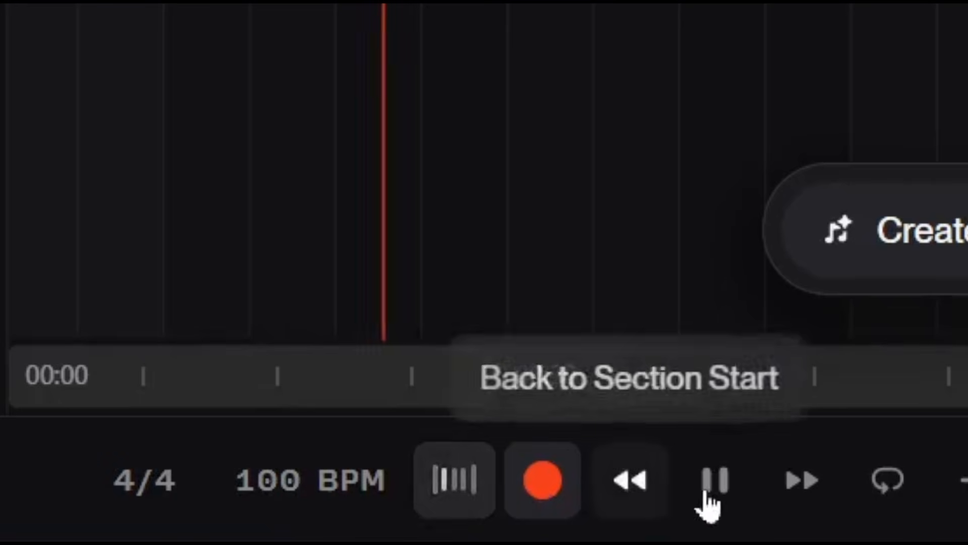
click(709, 497)
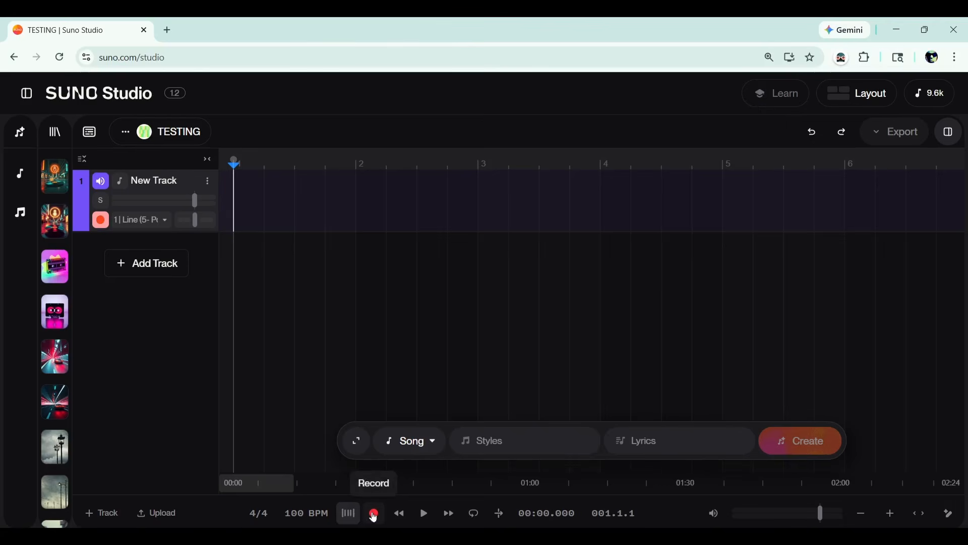
Record a take of about 12 bars on New Track and play back its opening.
click(373, 514)
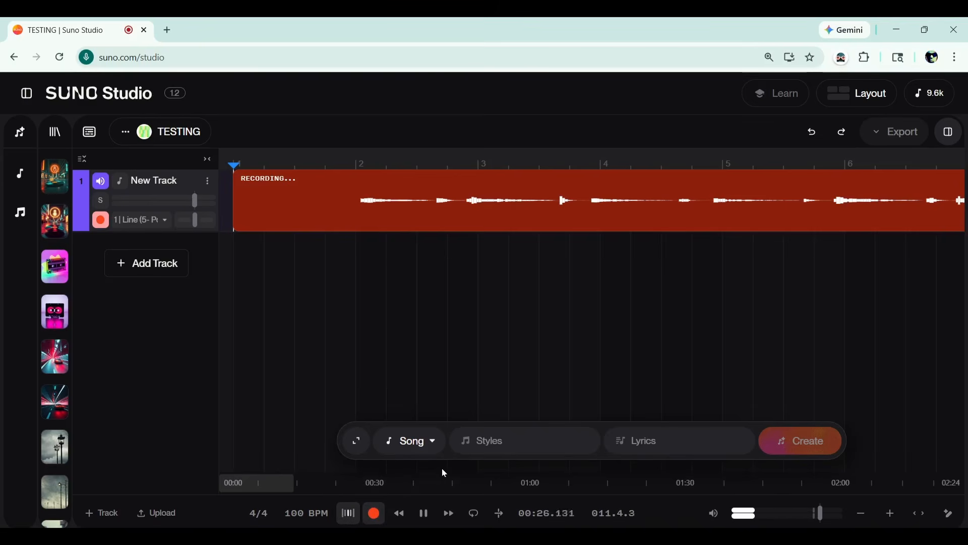
click(424, 513)
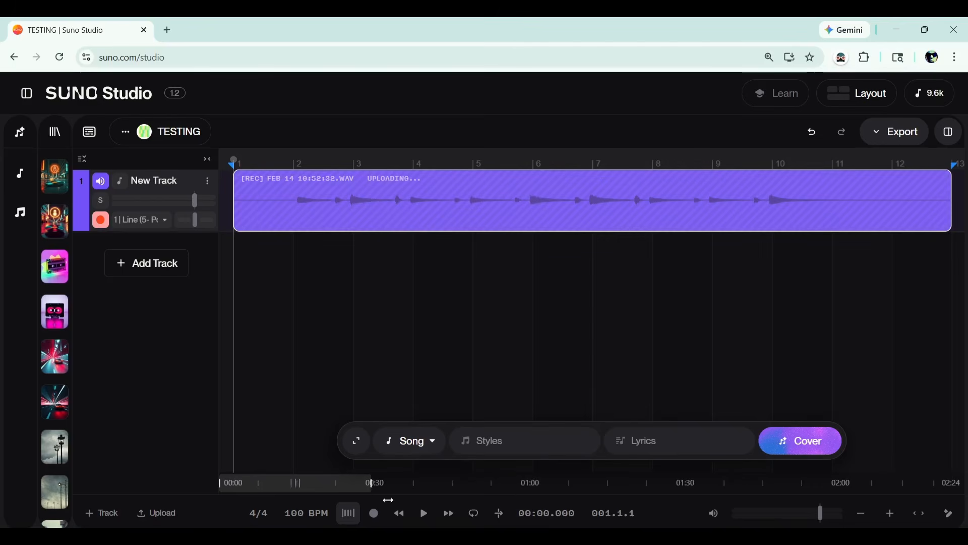
click(423, 514)
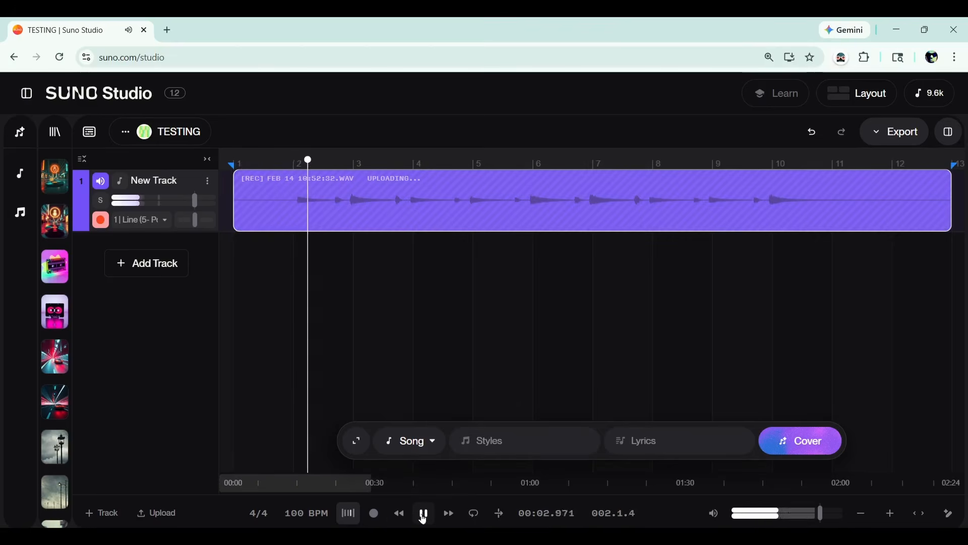
click(424, 515)
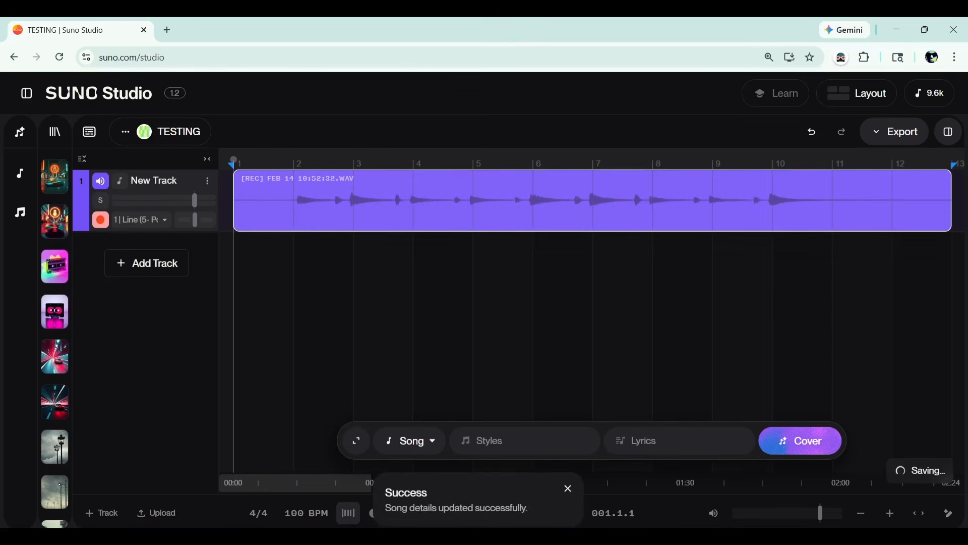
Trim the silence from the start of the recorded clip up to the first note, just after bar 2.
click(889, 513)
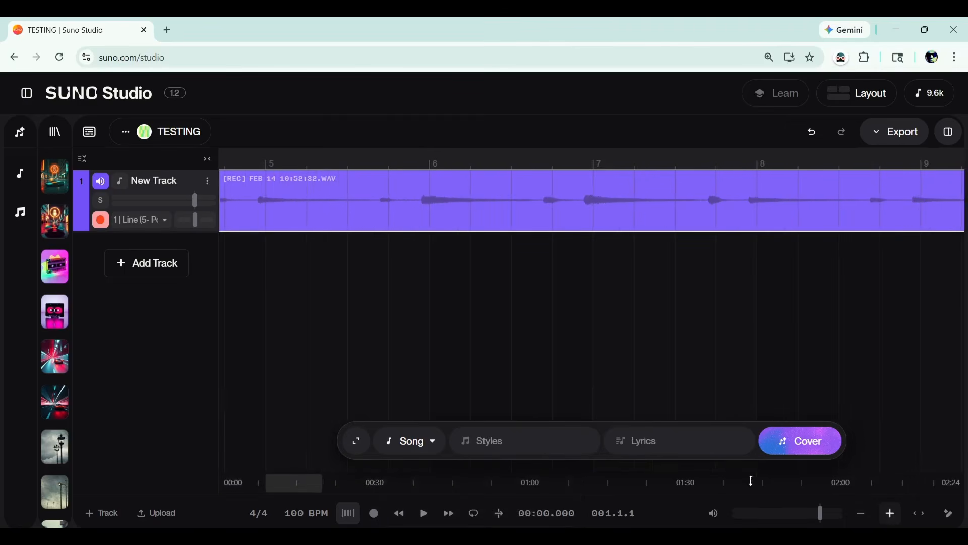
drag(299, 486, 115, 484)
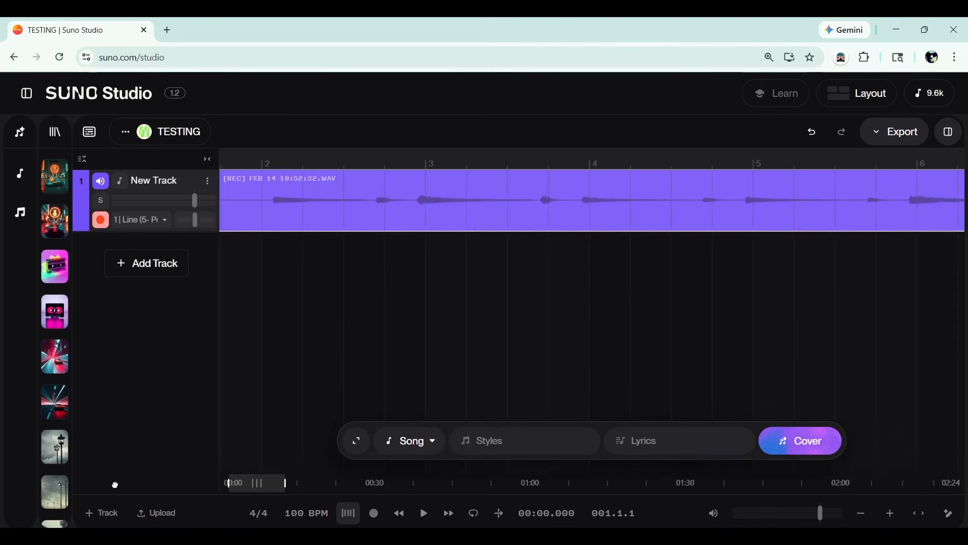
drag(265, 484, 209, 489)
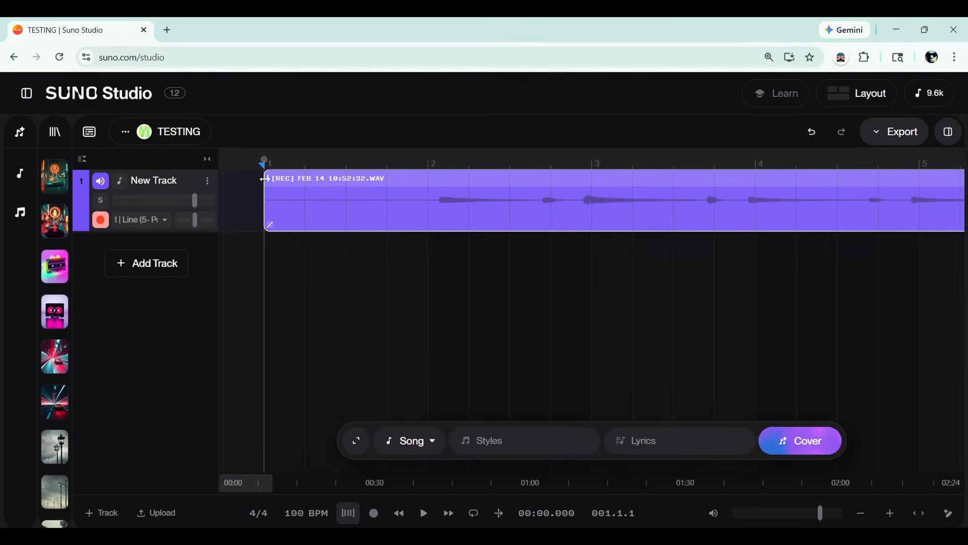
drag(264, 179, 438, 228)
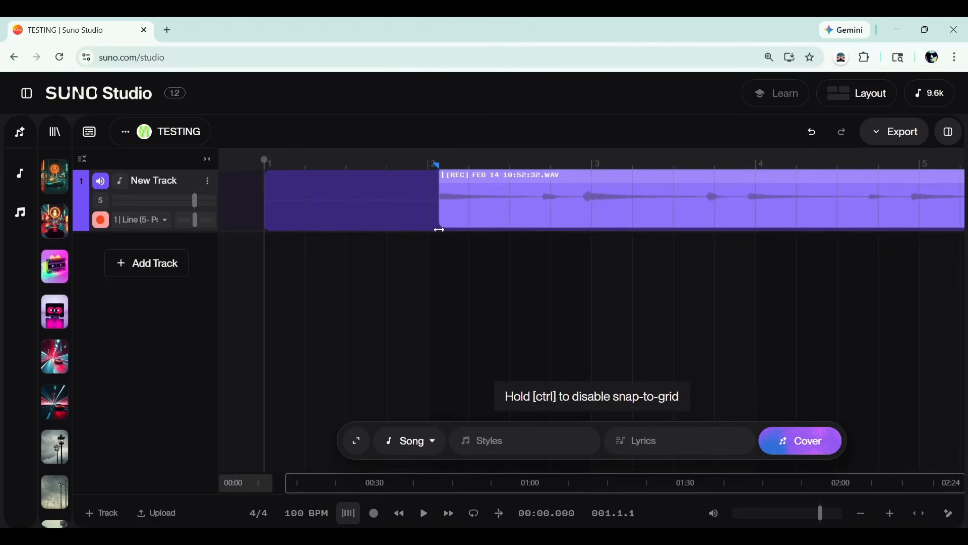
Move the trimmed clip to the start of bar 1 and play back its opening bars.
drag(438, 231, 438, 231)
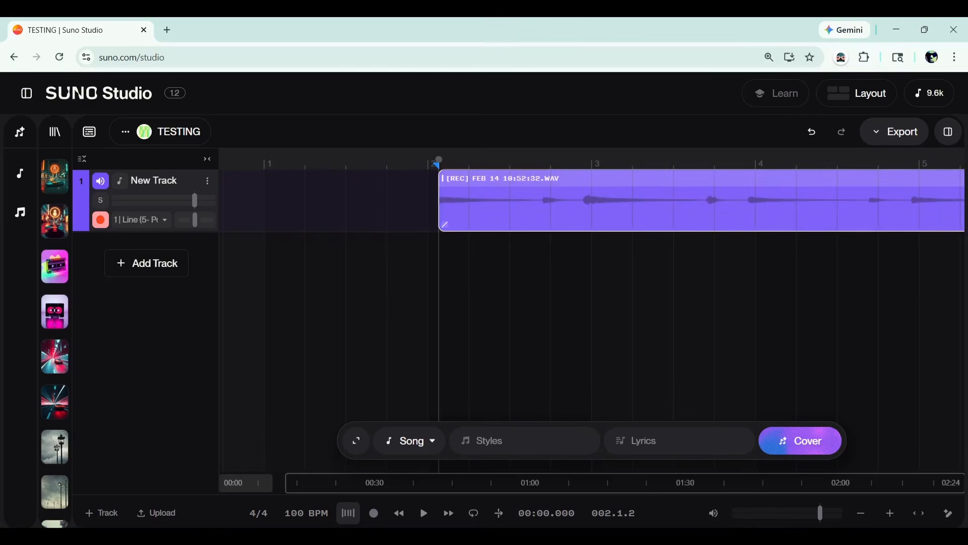
drag(633, 182, 456, 190)
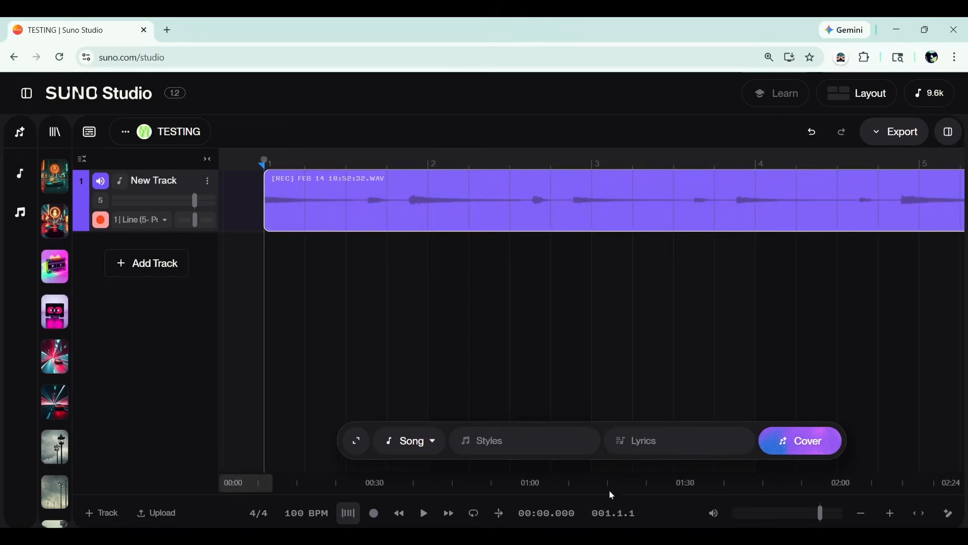
click(861, 513)
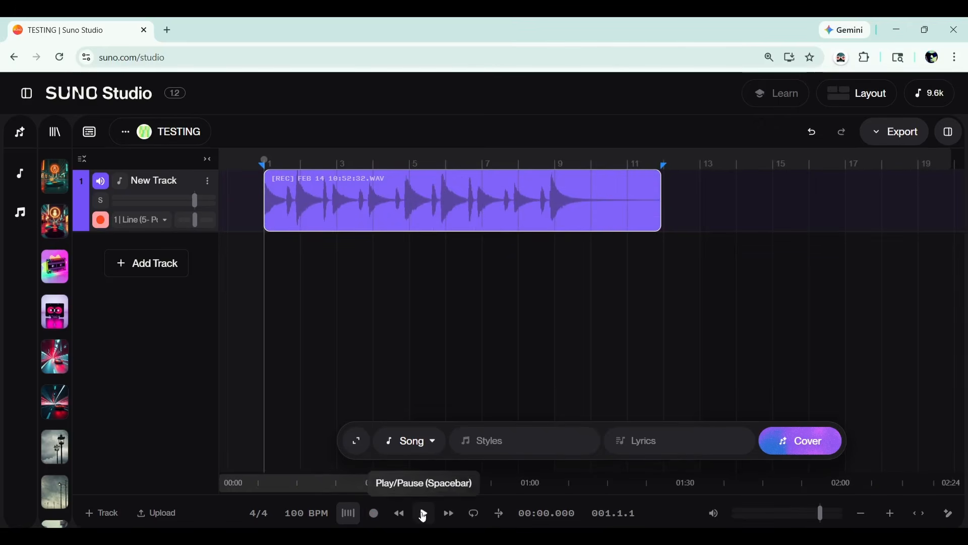
click(424, 514)
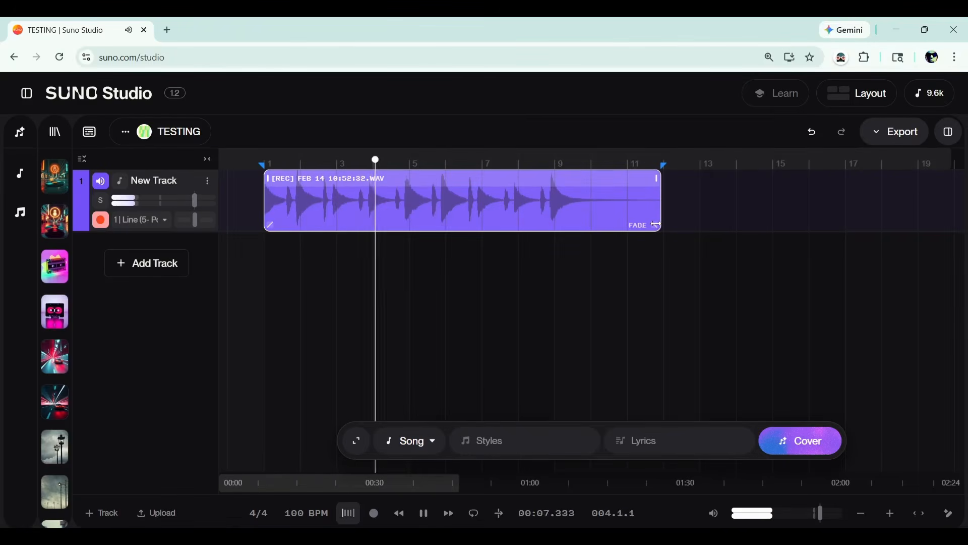
click(423, 514)
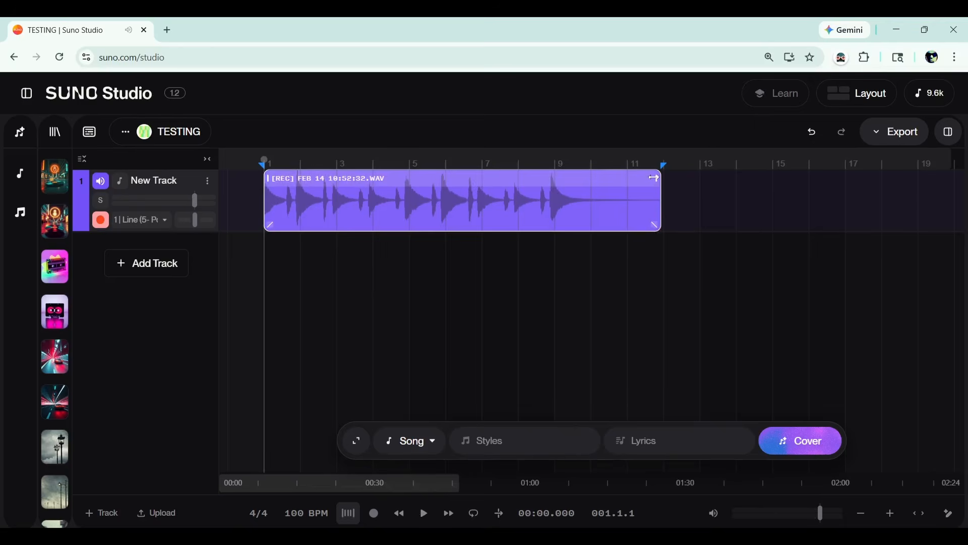
Shorten the recorded clip from its end so that it stops at bar 5.
drag(653, 177, 591, 178)
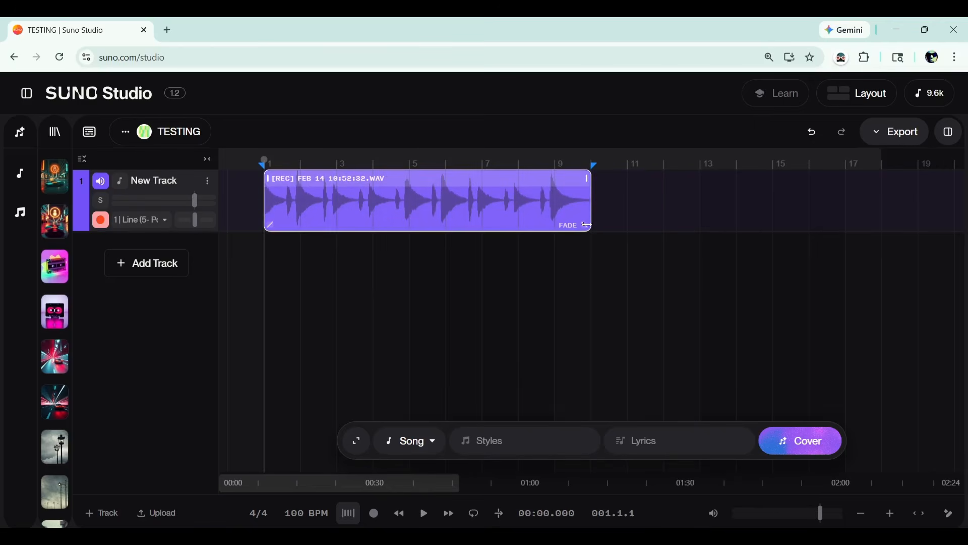
drag(586, 225, 569, 220)
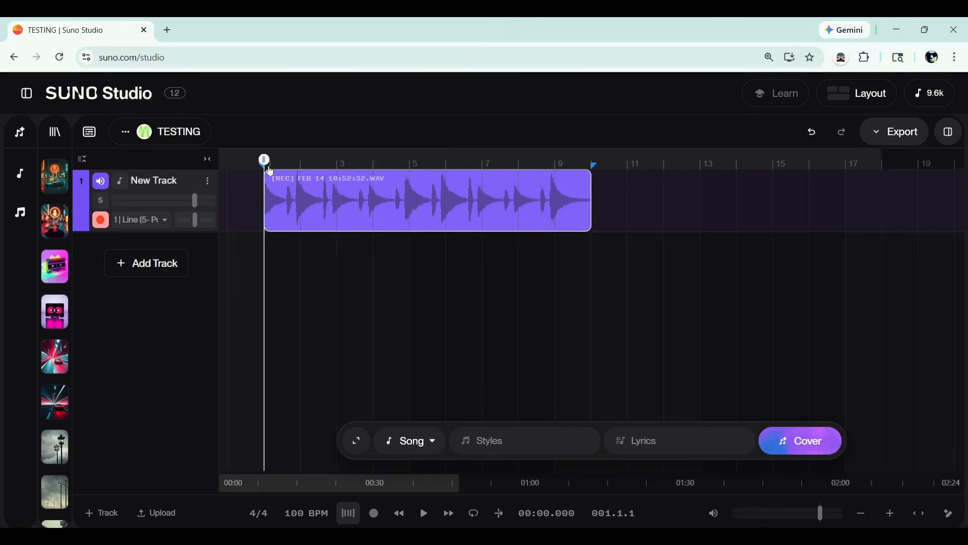
key(space)
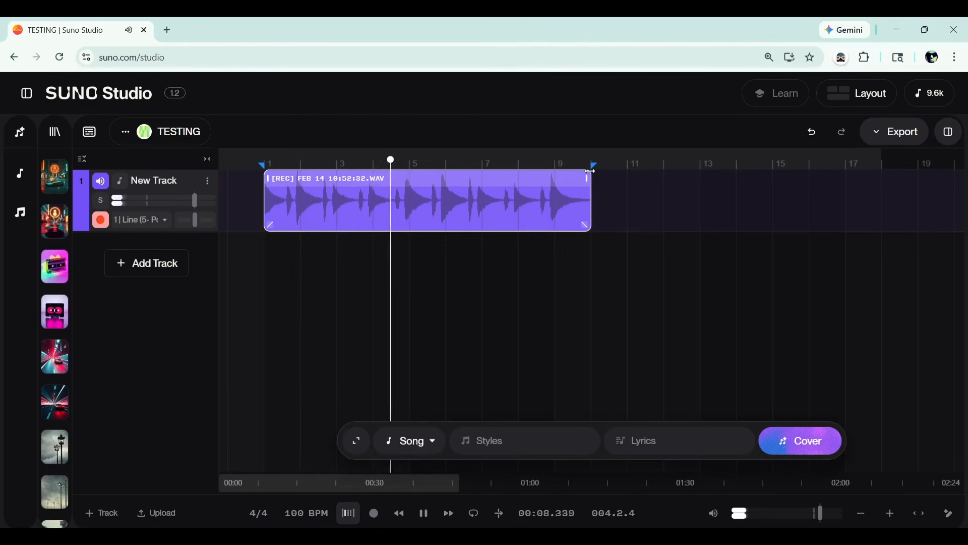
key(space)
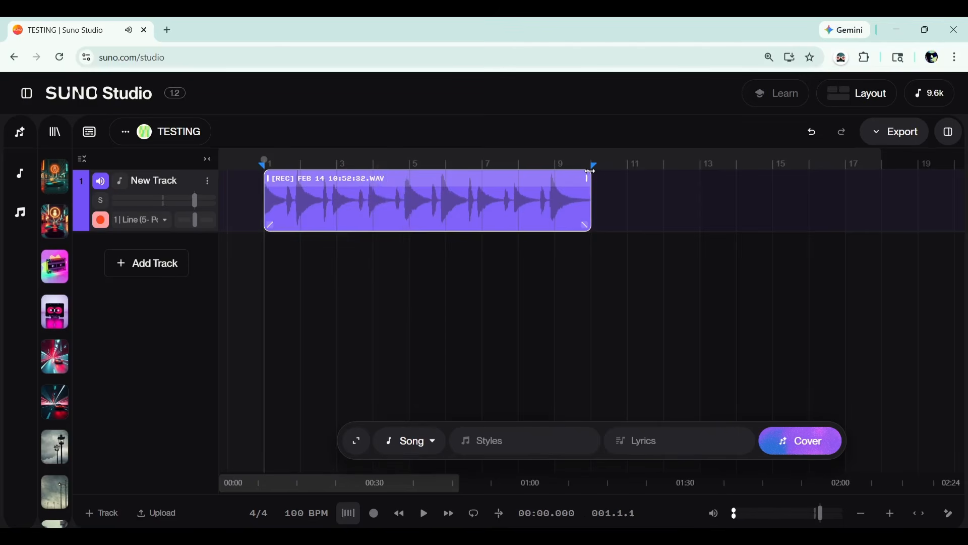
drag(590, 171, 410, 185)
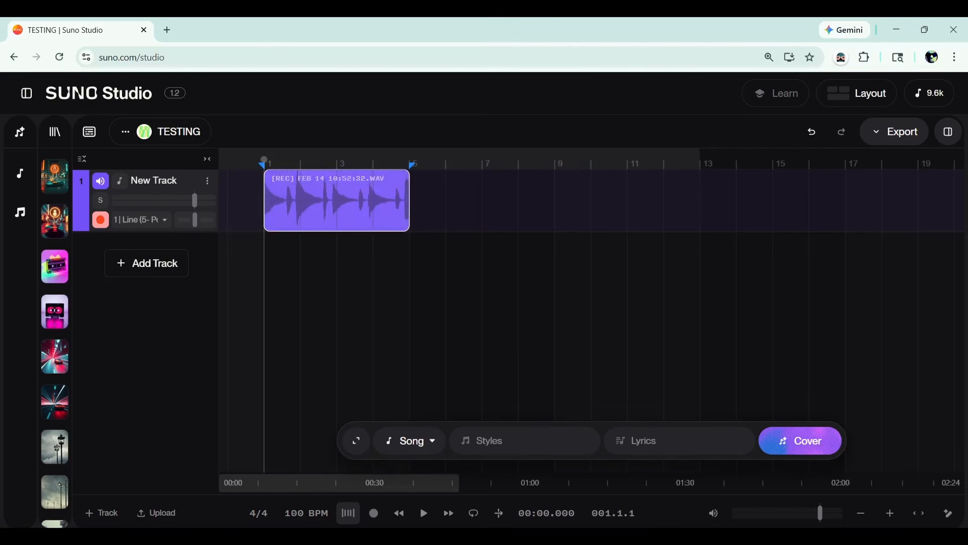
Duplicate the four-bar clip twice in a row to fill the track up to bar 13.
right_click(388, 181)
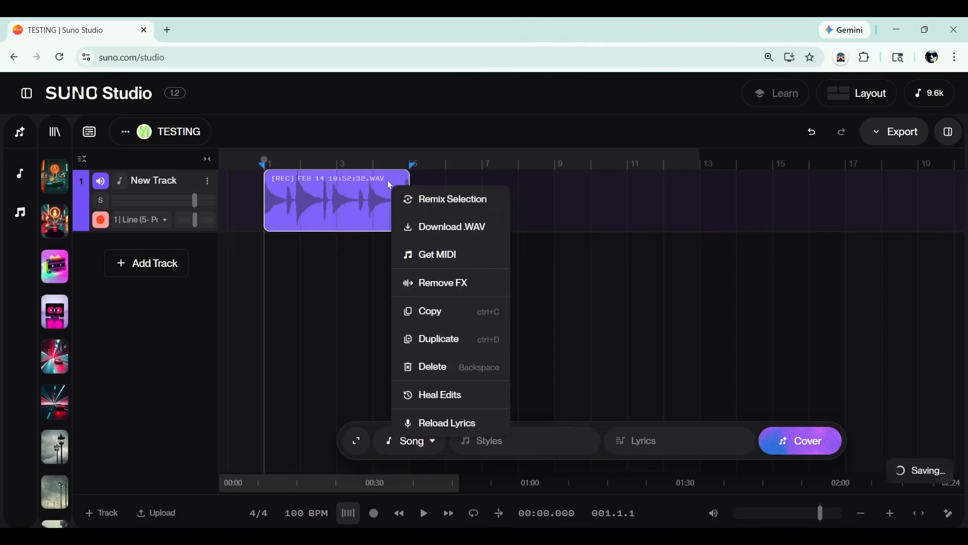
click(439, 338)
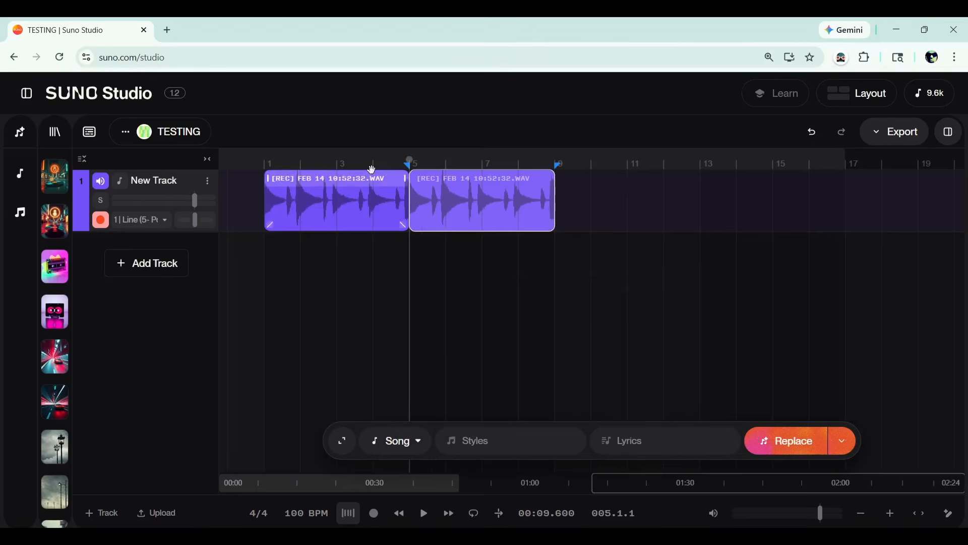
right_click(514, 185)
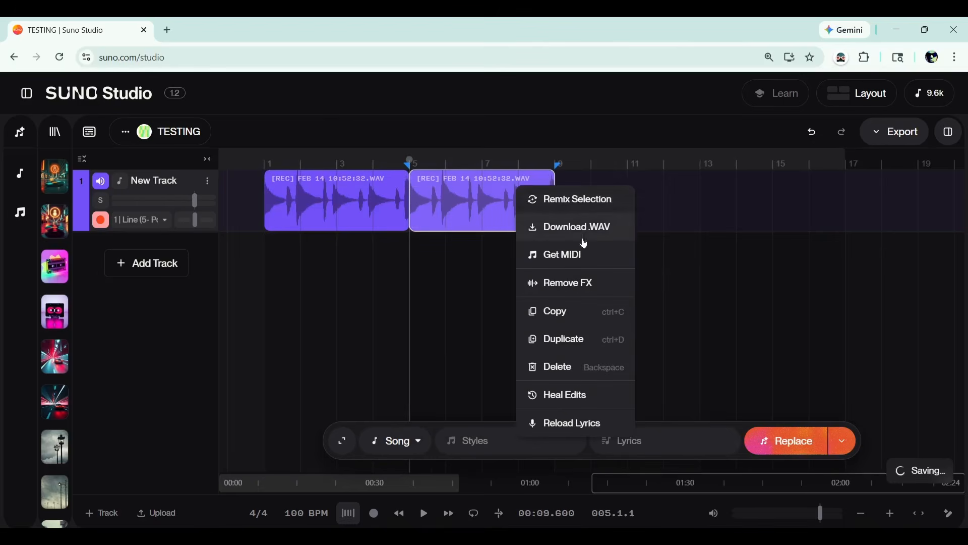
click(569, 339)
Play the track from bar 4 to check the transition into the duplicated clip.
click(374, 160)
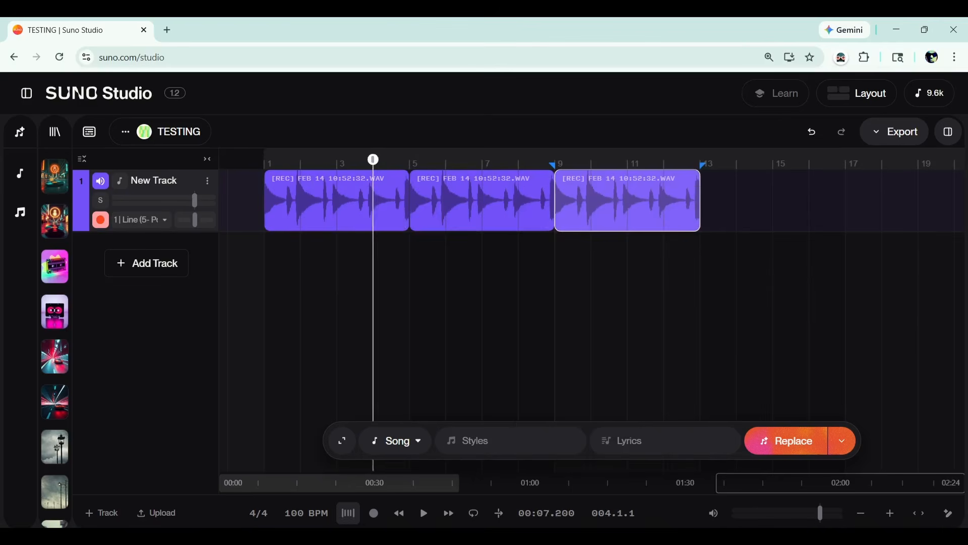
key(space)
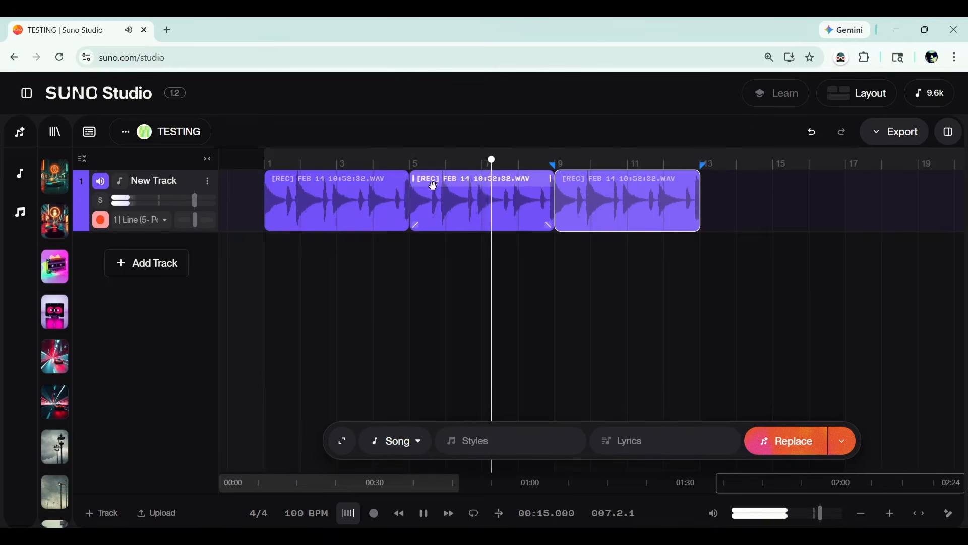
click(424, 512)
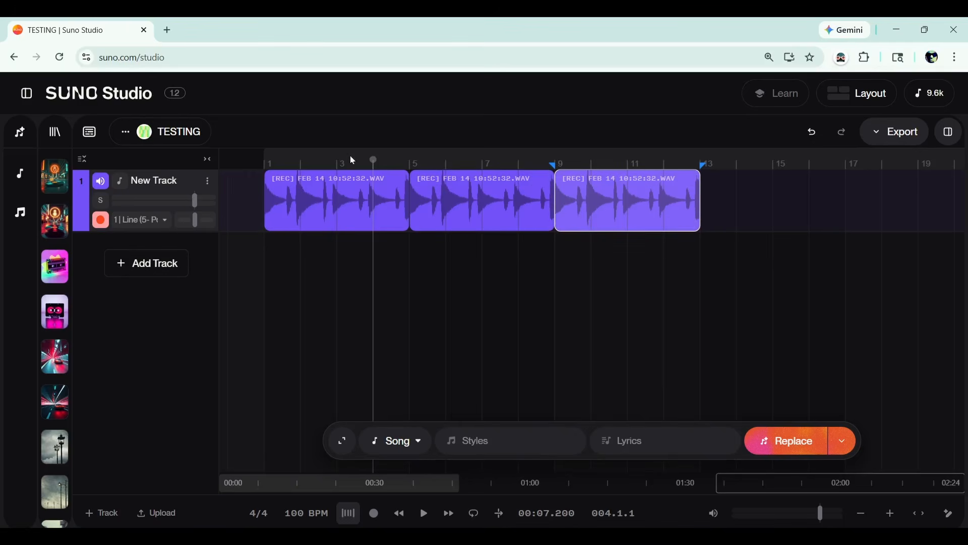
Select all three clips on the track and duplicate them together, starting at bar 13.
shift+click(350, 186)
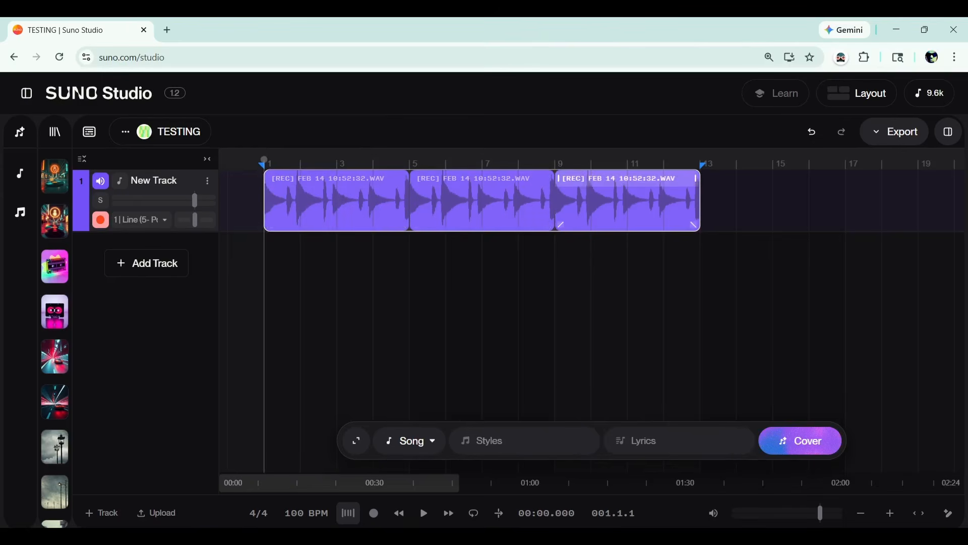
right_click(480, 181)
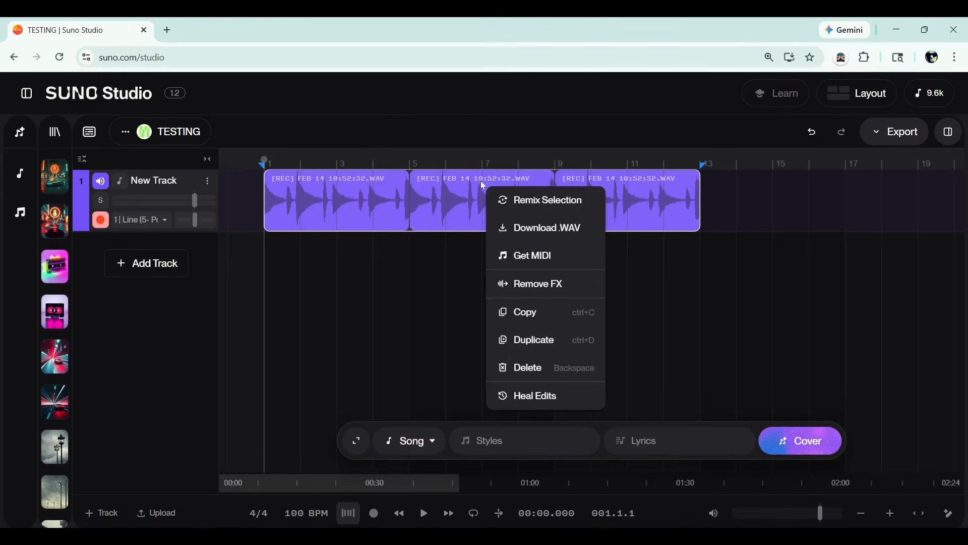
click(551, 341)
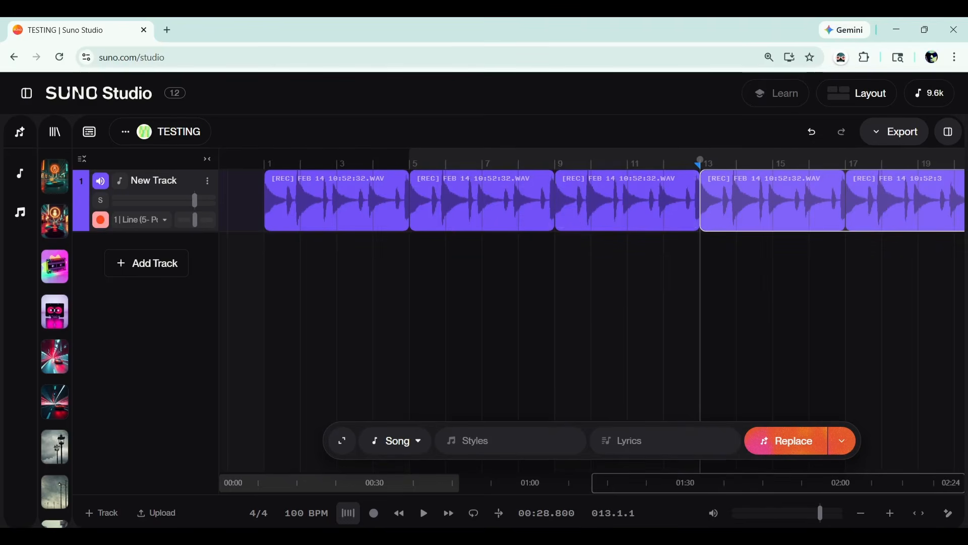
drag(432, 482, 363, 495)
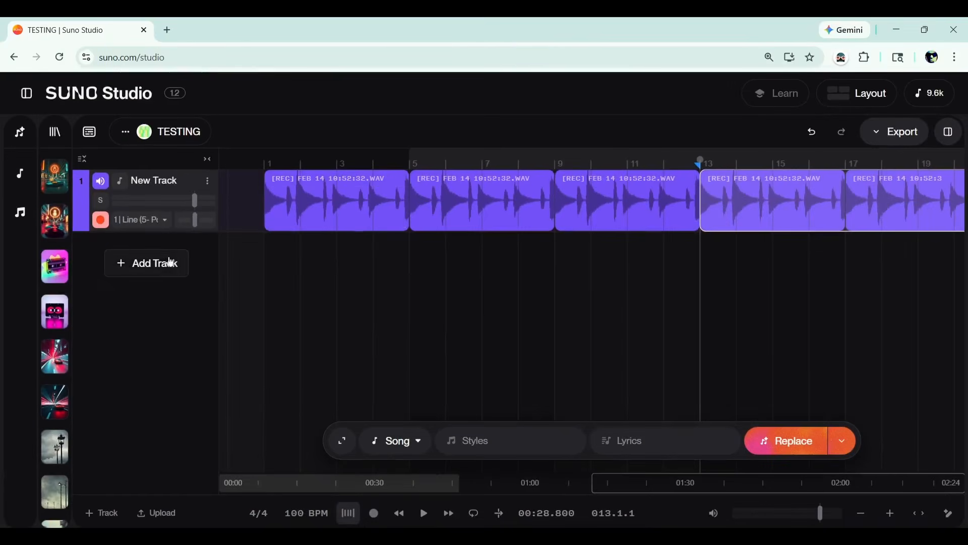
Add a second track and name it DRUMS.
click(167, 266)
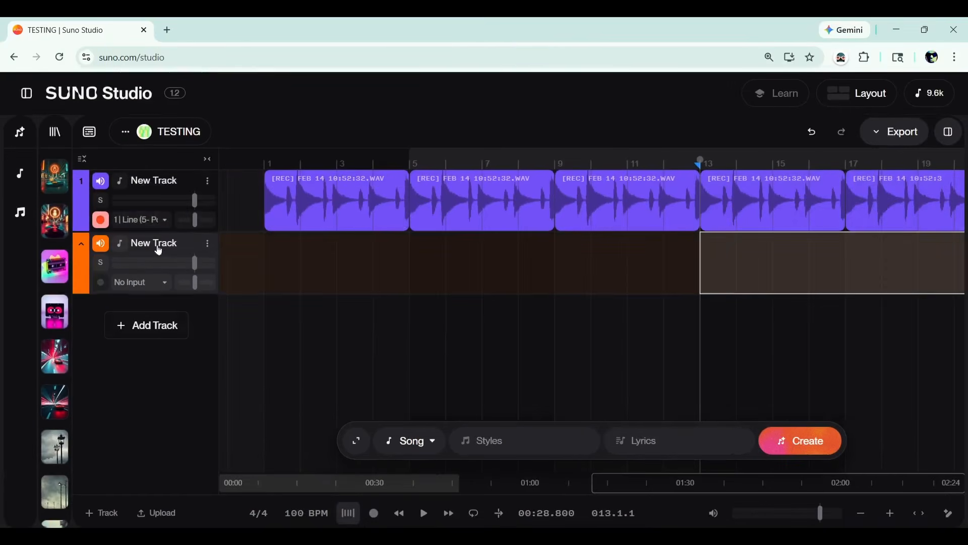
double_click(158, 247)
text(D)
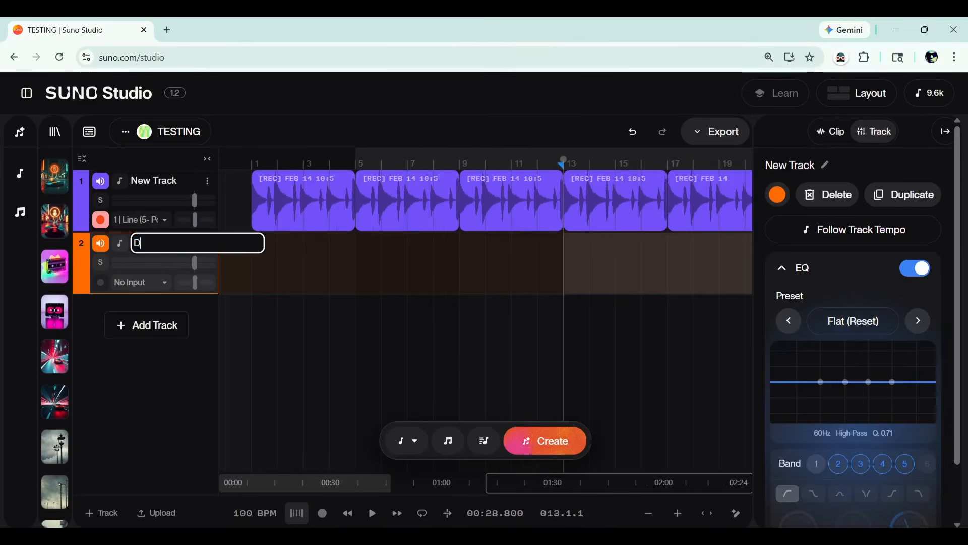
text(RUMS)
key(Return)
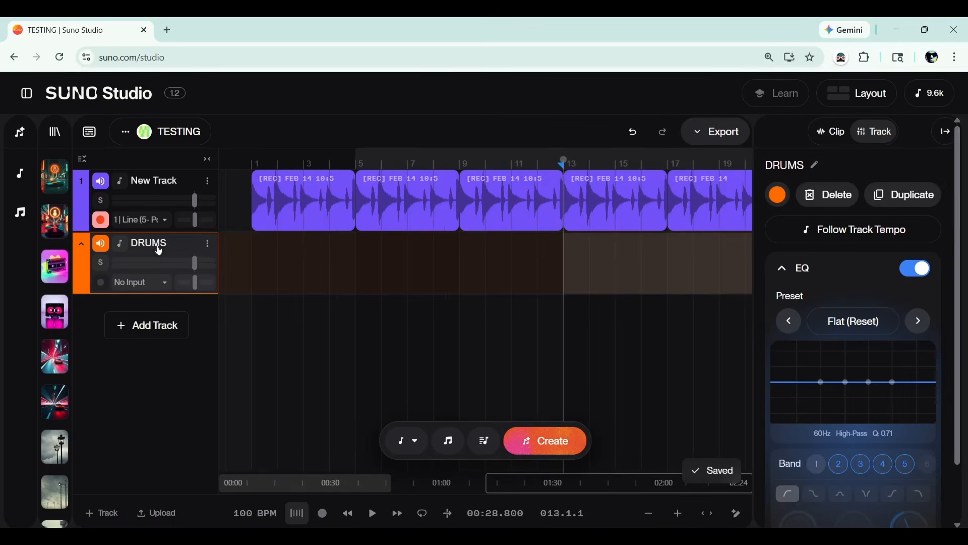
key(minus)
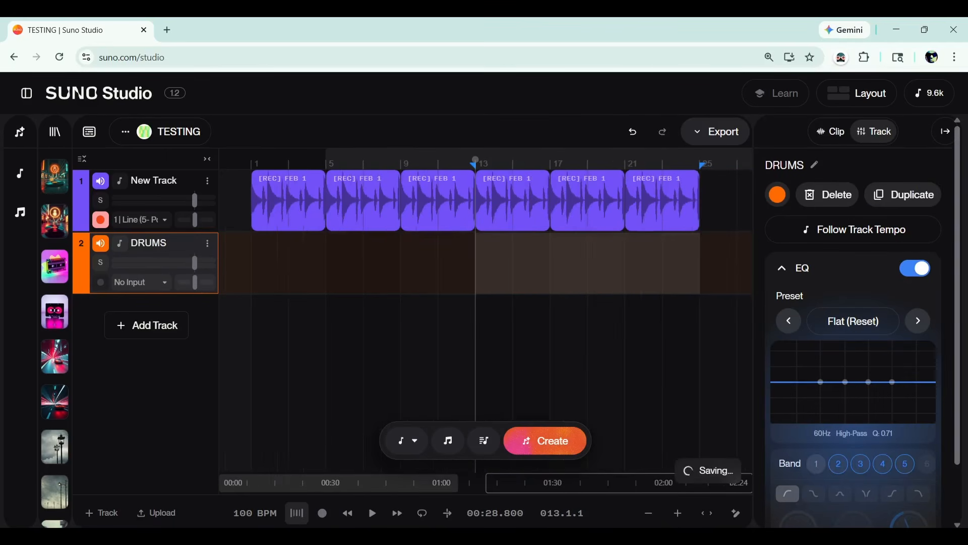
drag(252, 263, 701, 263)
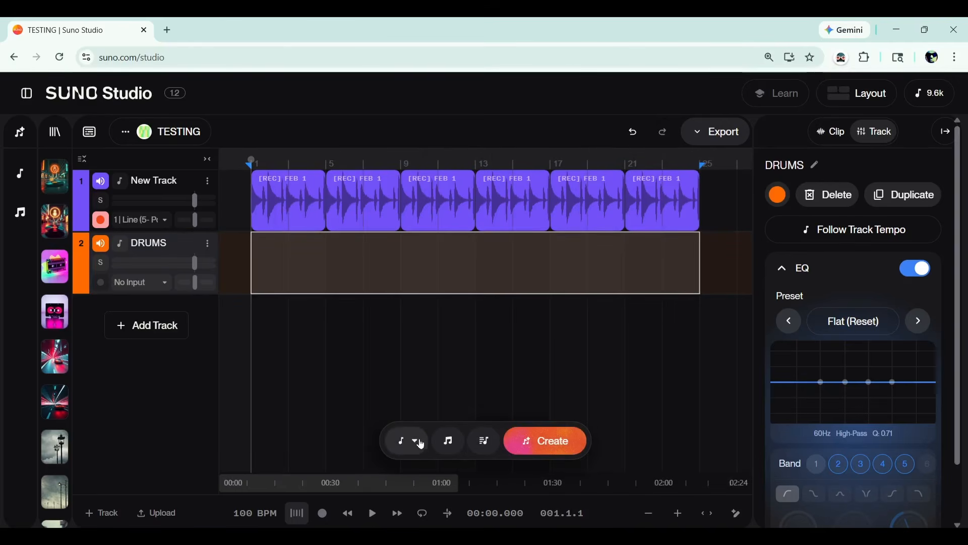
scroll(315, 400, up, 5)
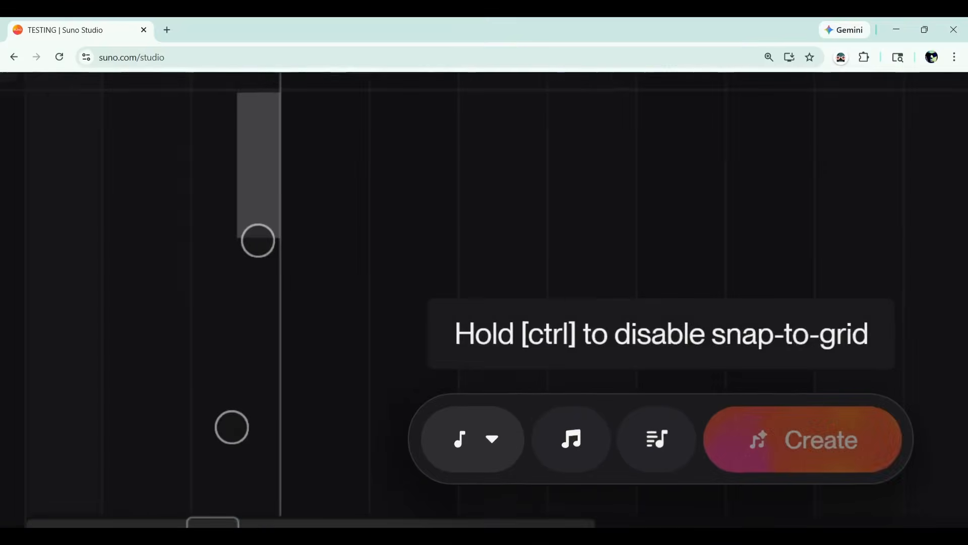
click(393, 372)
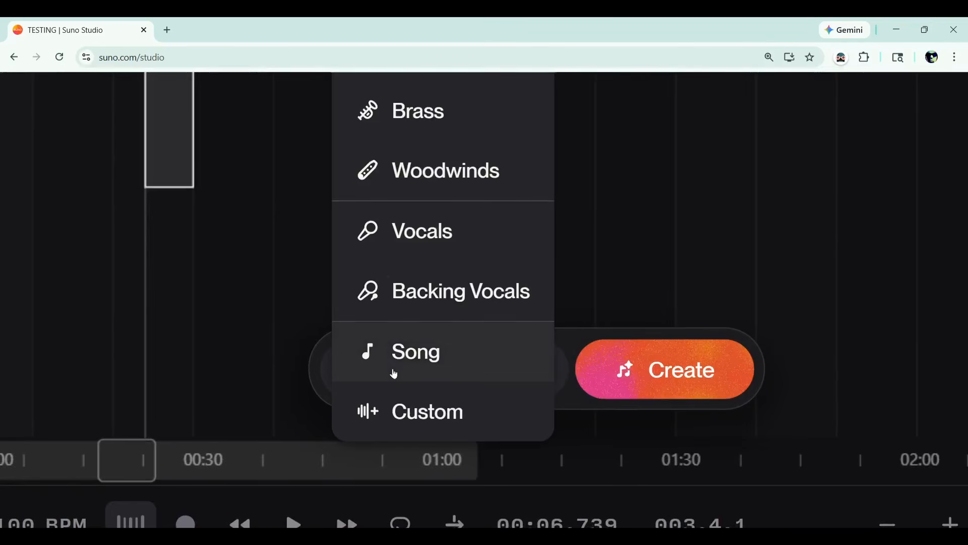
scroll(420, 342, up, 8)
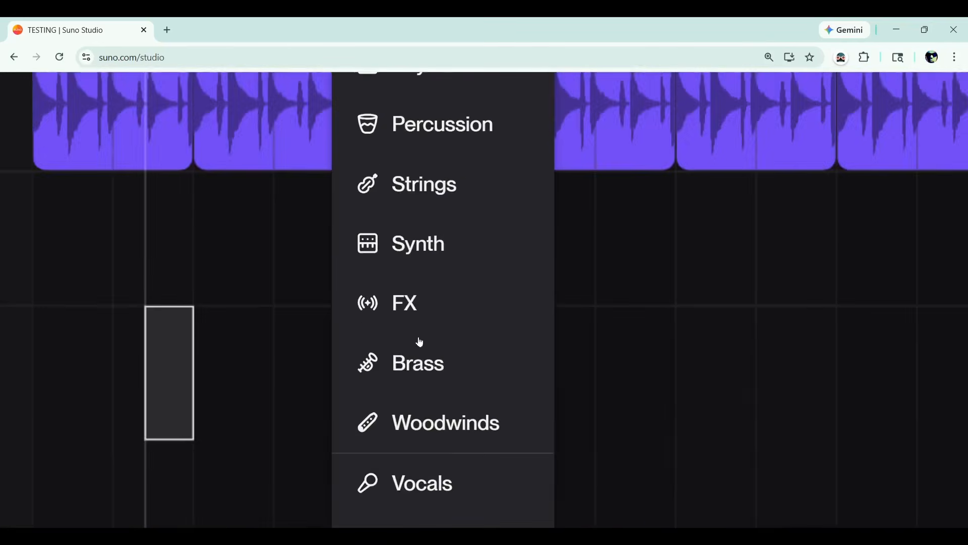
scroll(420, 342, down, 3)
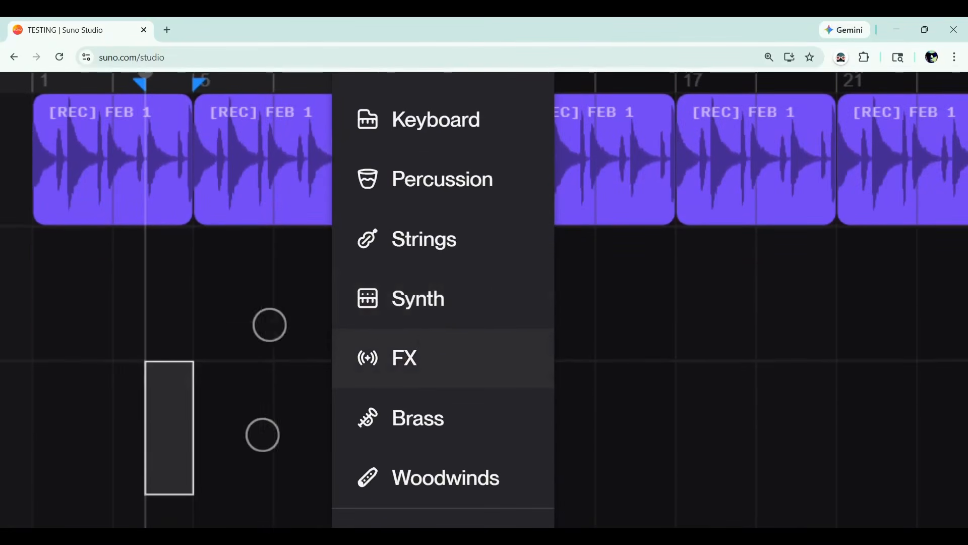
scroll(266, 379, down, 5)
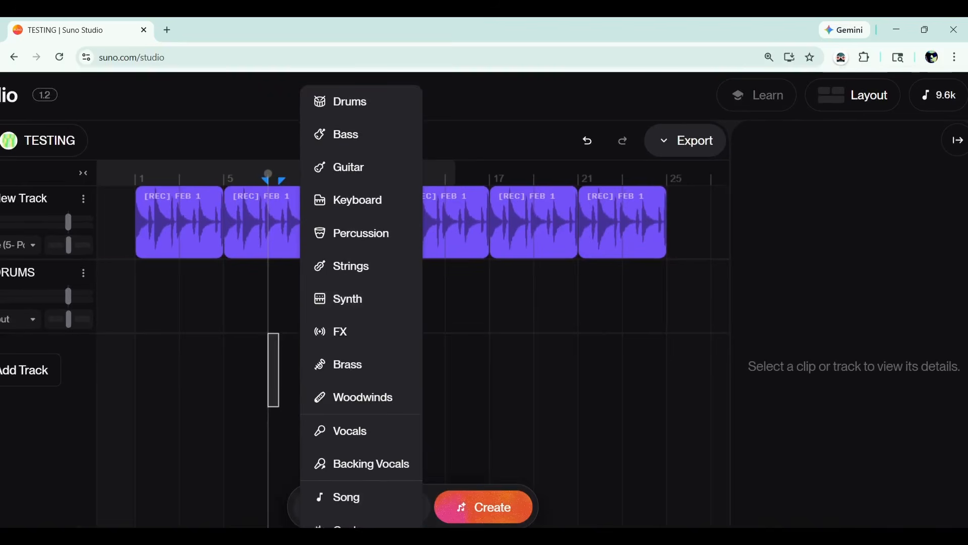
drag(135, 297, 668, 297)
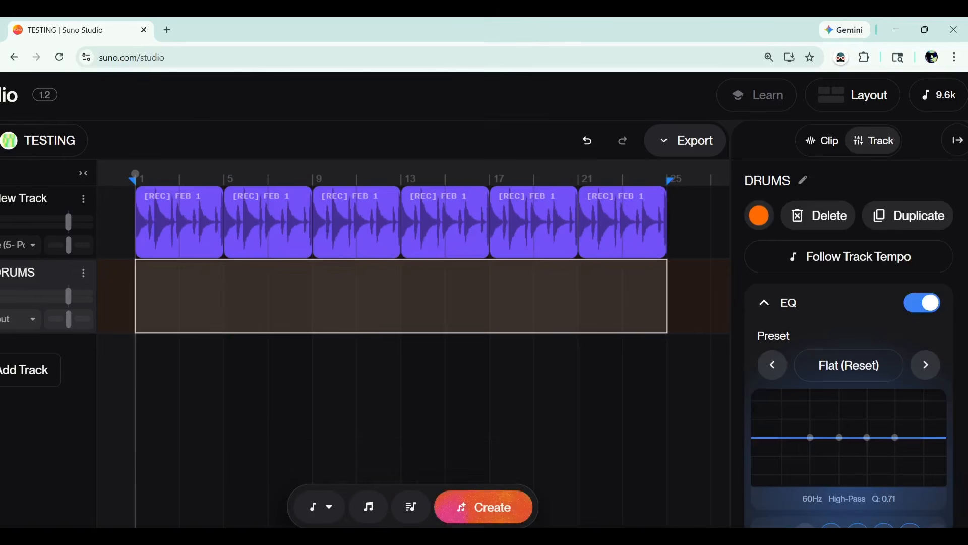
scroll(155, 459, down, 3)
click(189, 256)
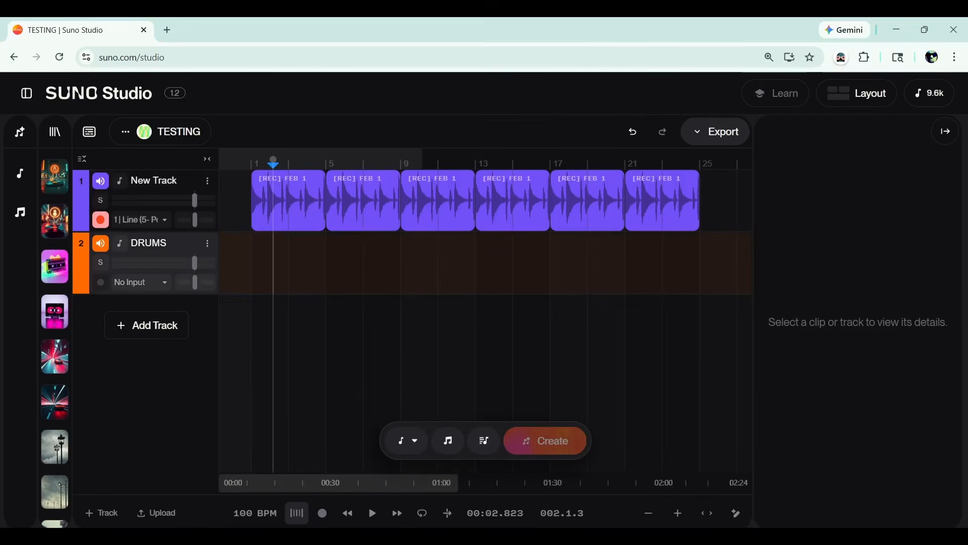
Generate a drum part for bars 1 to 25 of the DRUMS track, using the Drums type and the style FUNK.
drag(540, 263, 700, 262)
click(411, 441)
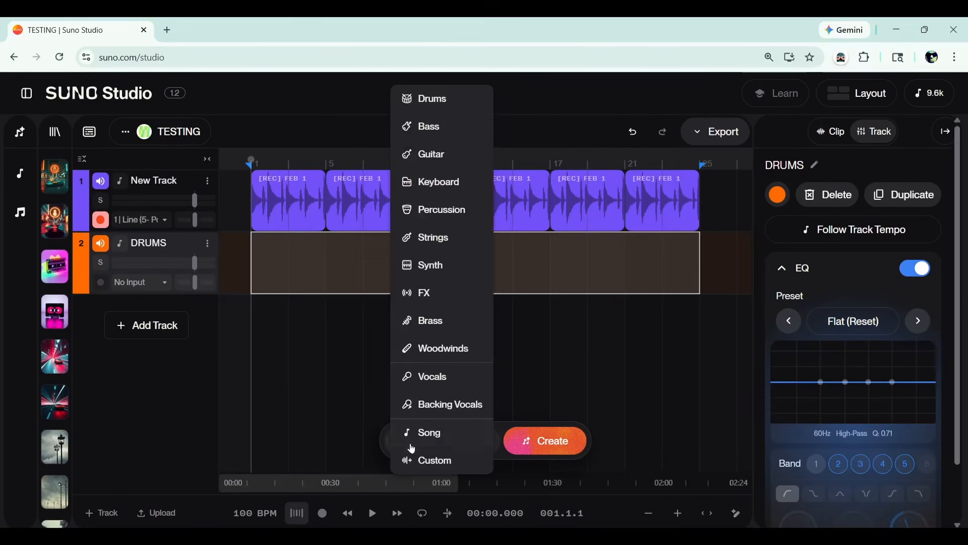
click(437, 107)
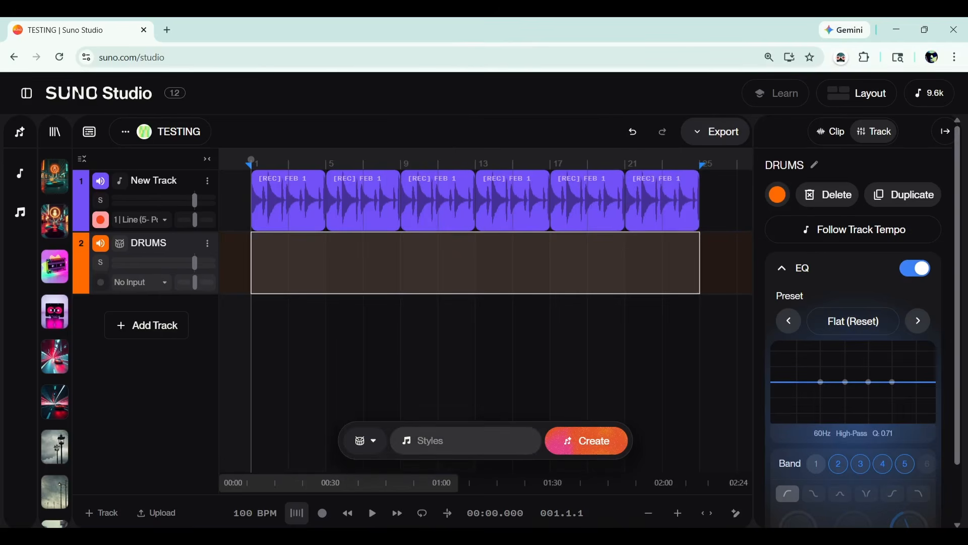
text(FUNK)
click(610, 446)
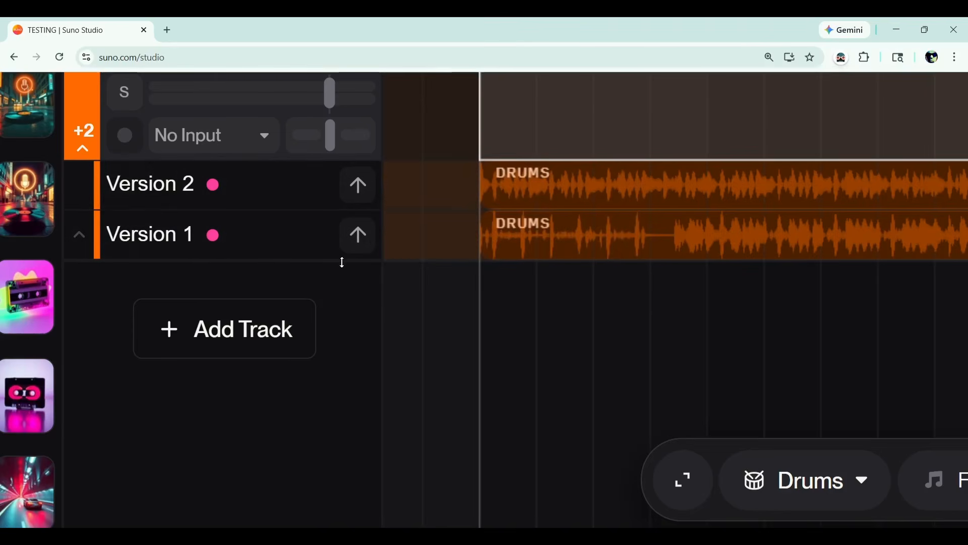
Audition Version 1 of the generated drums together with the keyboard track from the start, then stop playback.
scroll(121, 394, down, 5)
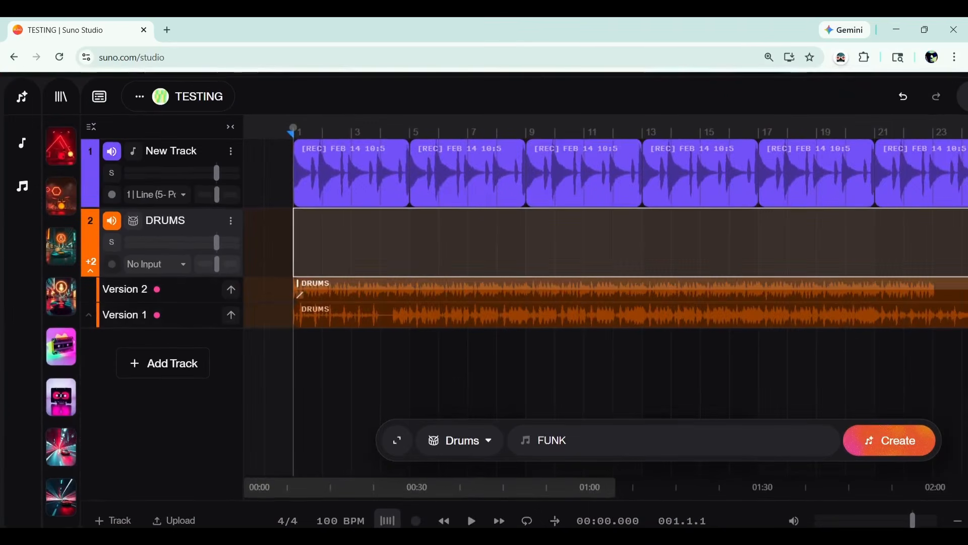
click(470, 309)
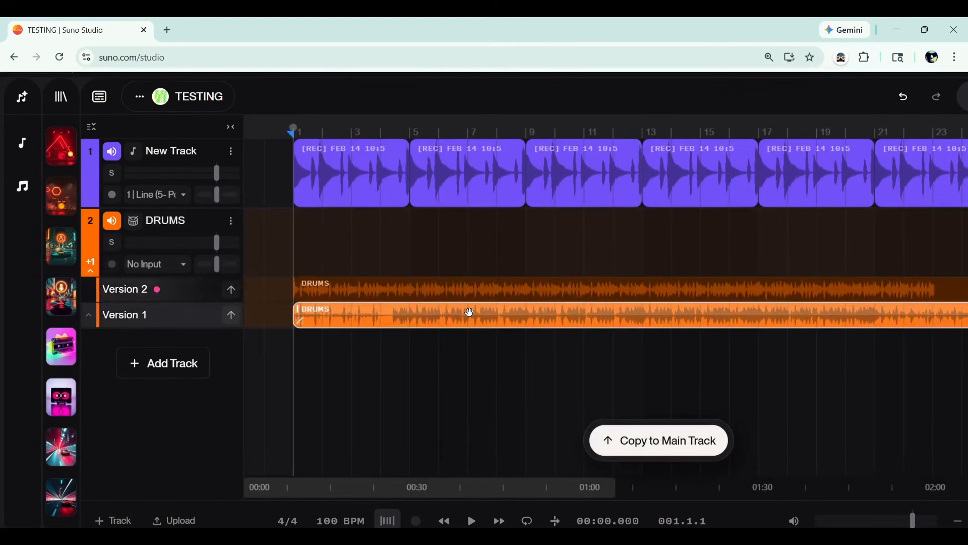
click(471, 520)
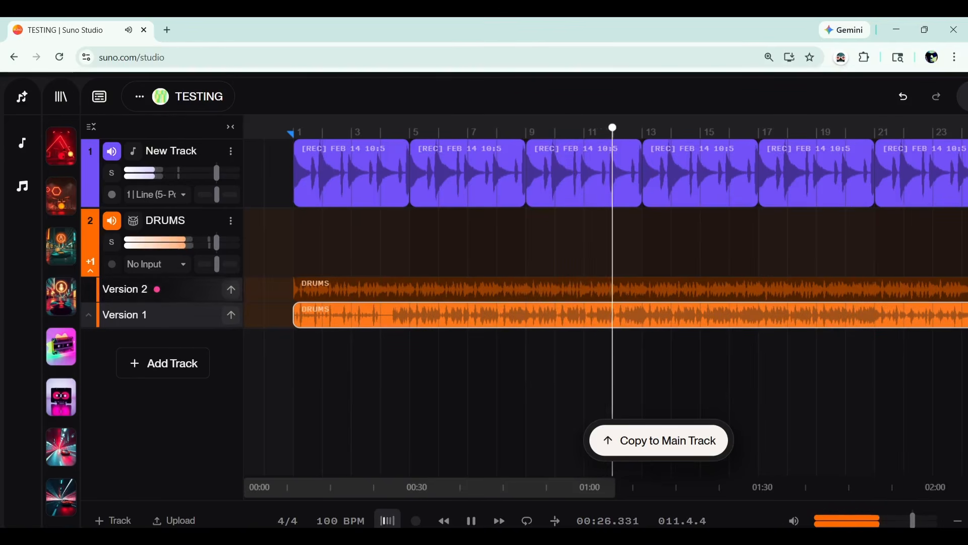
scroll(229, 410, down, 2)
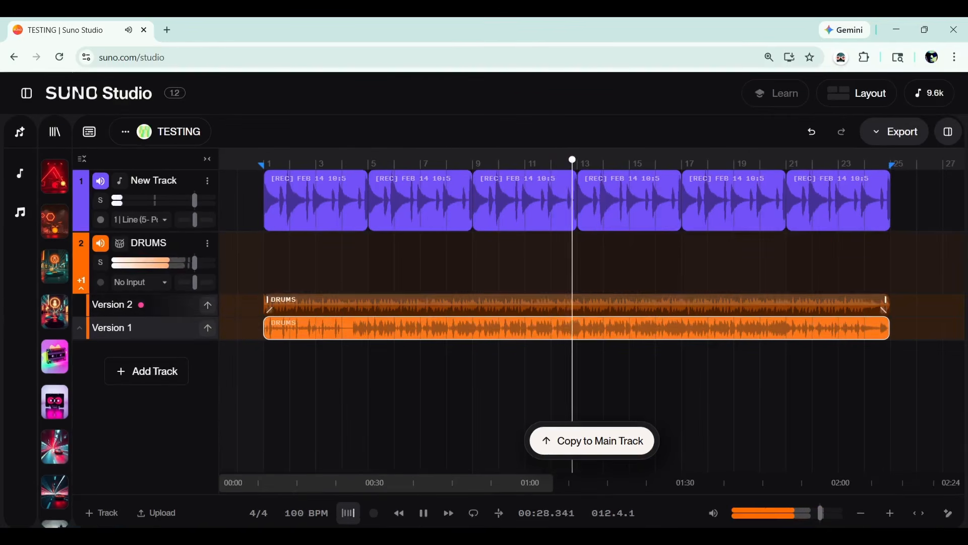
click(424, 514)
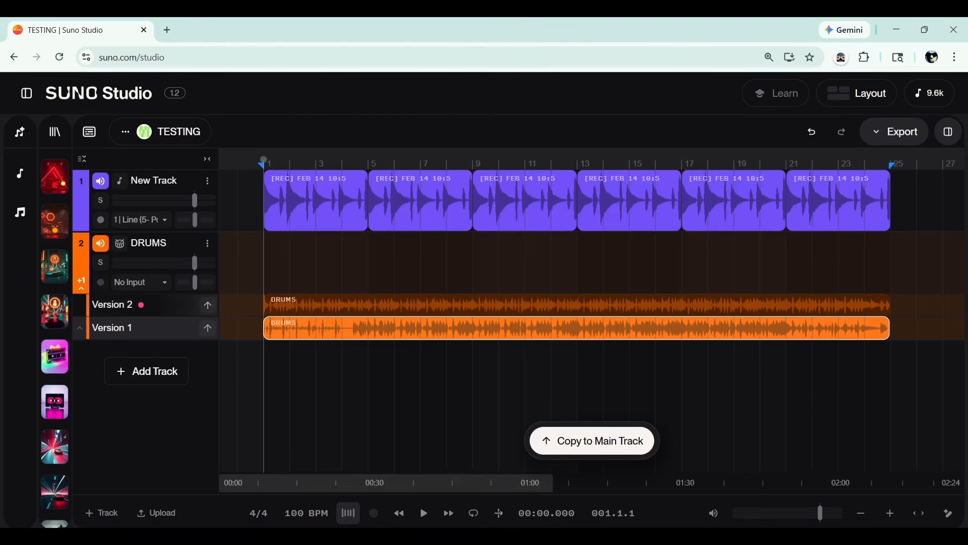
Audition Version 2 of the generated drums with the keyboard track from bar 1 to compare the takes.
click(381, 305)
click(423, 513)
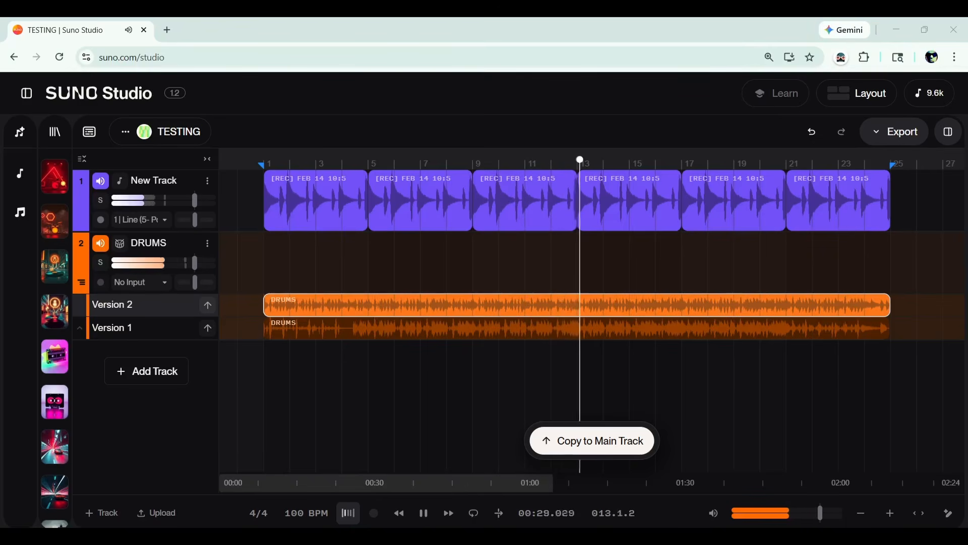
click(423, 513)
Select the Version 1 drum take and copy it to the main DRUMS track.
click(404, 323)
click(404, 326)
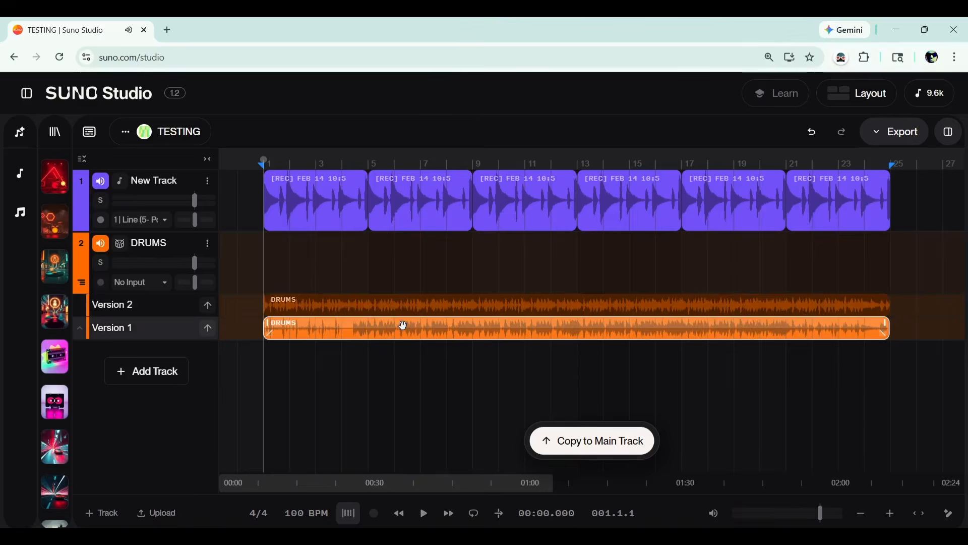
click(586, 442)
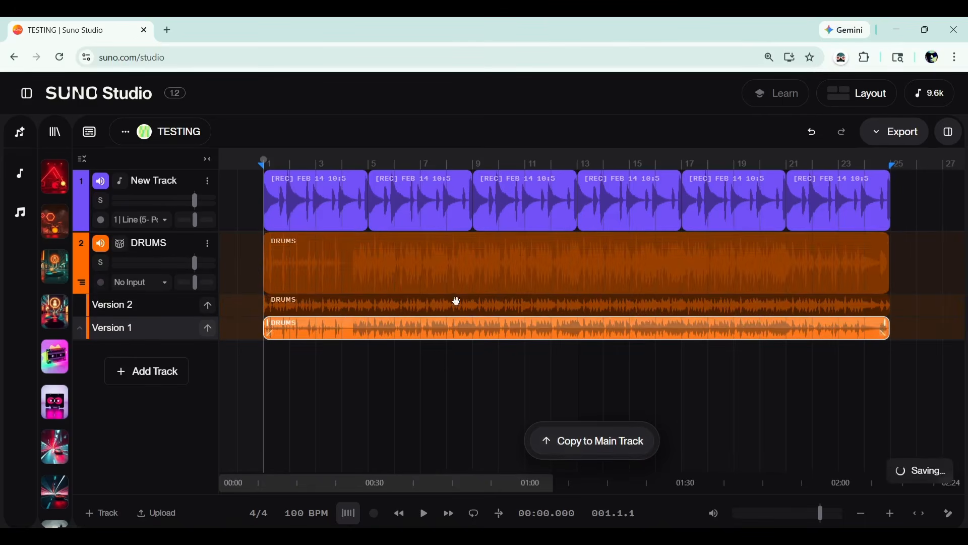
Solo the DRUMS track, try muting and unmuting it, and play the drum part alone from bar 1.
click(102, 263)
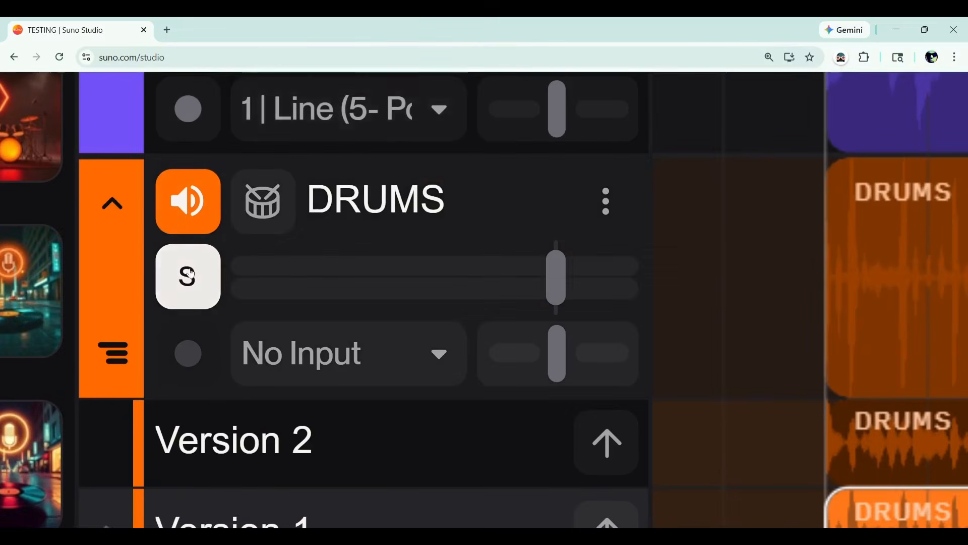
click(195, 204)
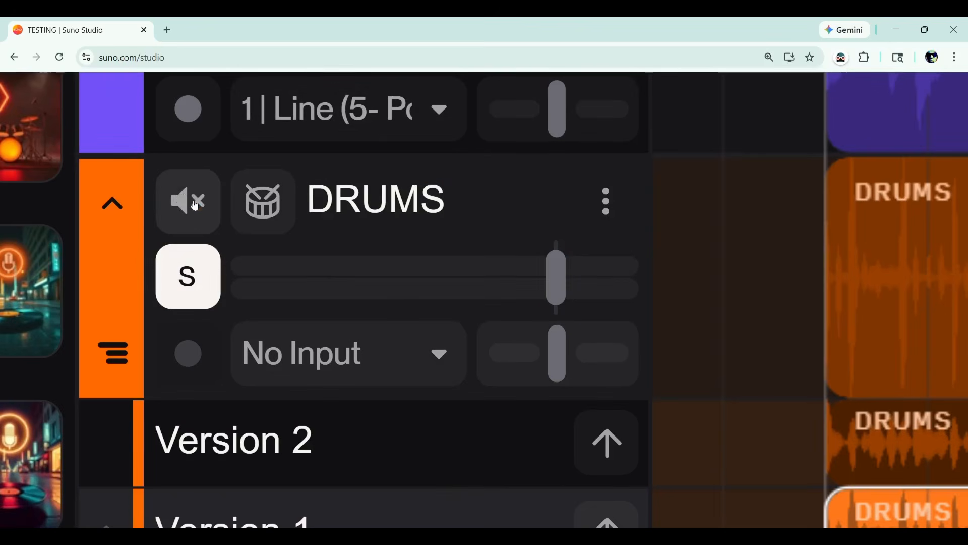
click(194, 203)
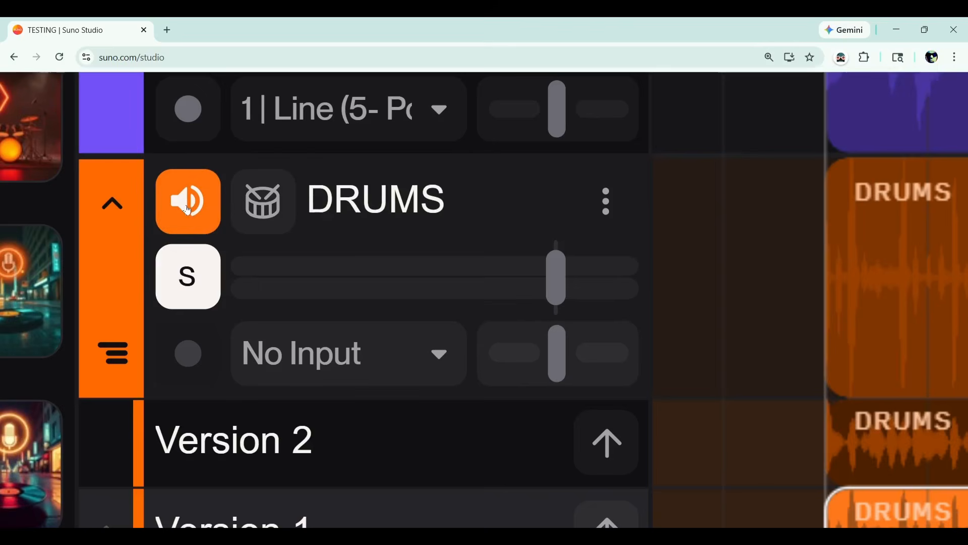
scroll(150, 339, down, 10)
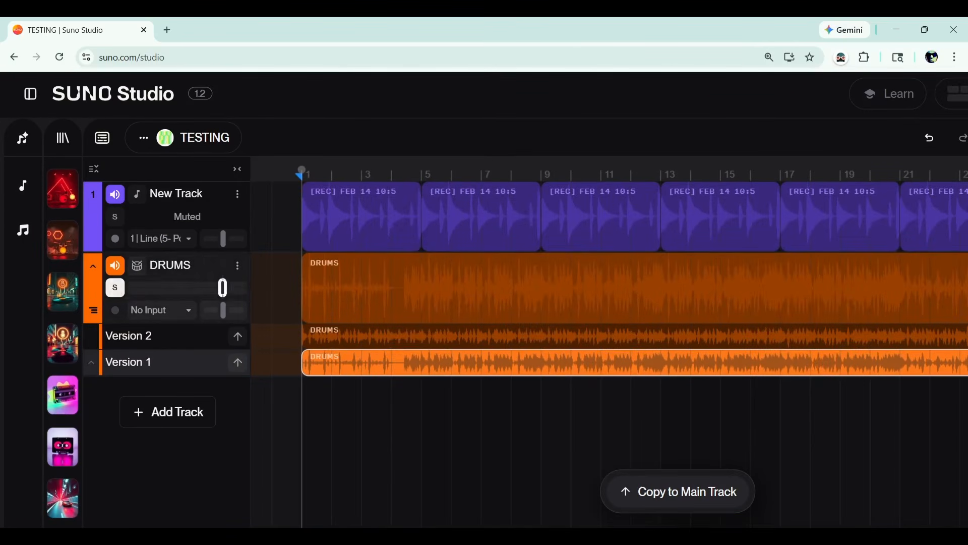
key(space)
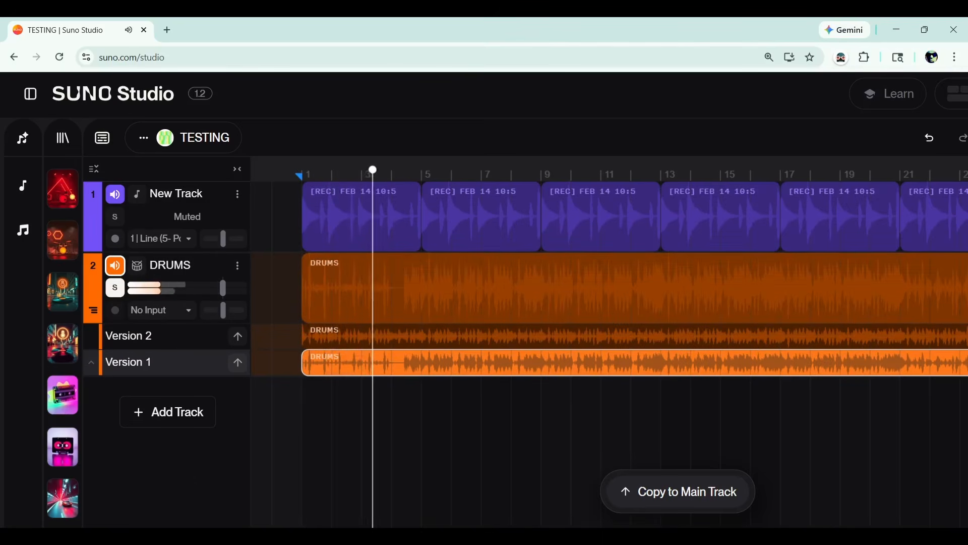
scroll(205, 449, down, 2)
click(281, 406)
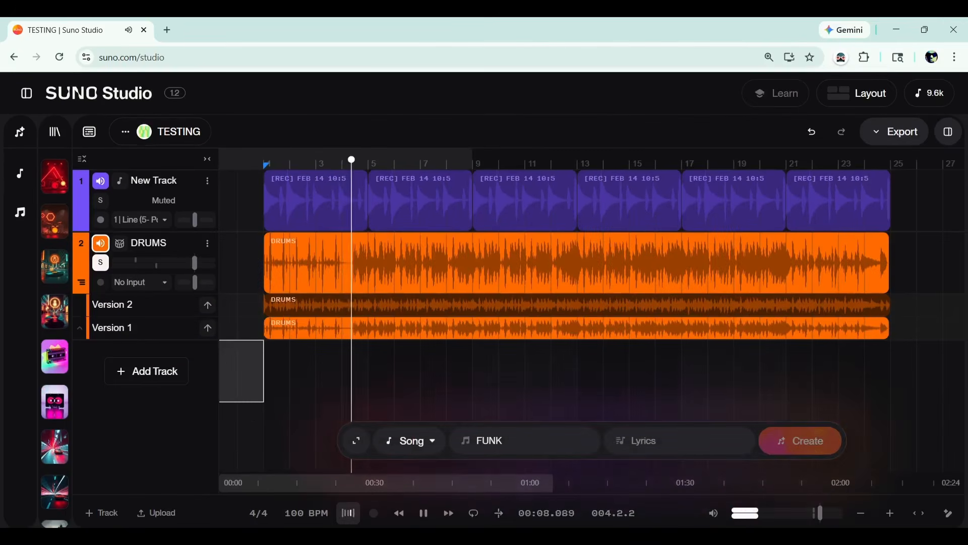